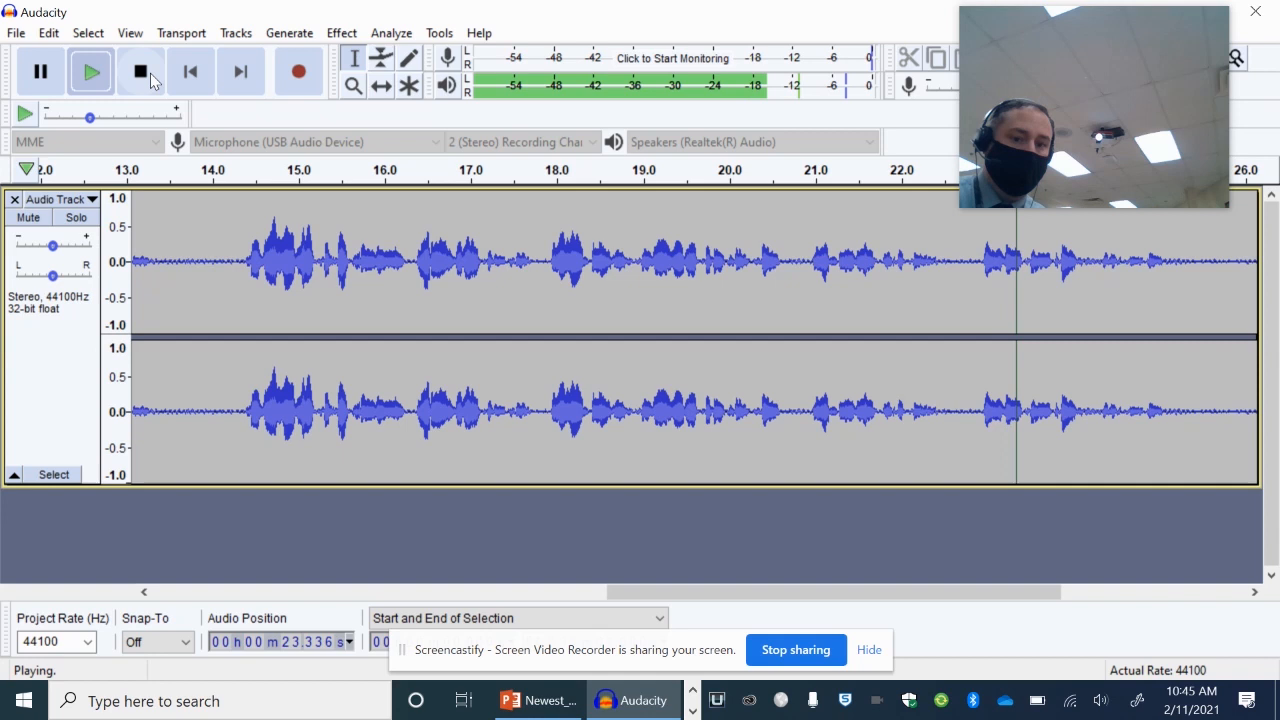
Stop playback and delete about 2.7 seconds of silence from the start of the voice recording.
click(145, 72)
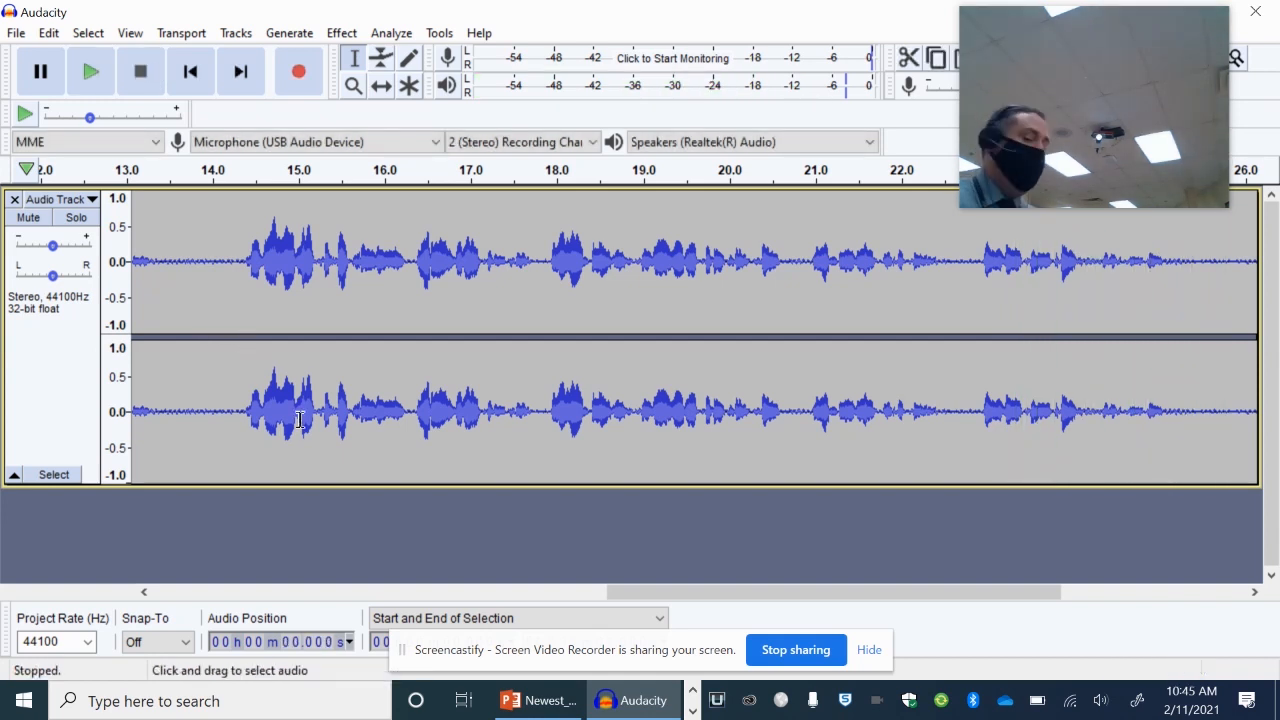
drag(674, 591, 185, 550)
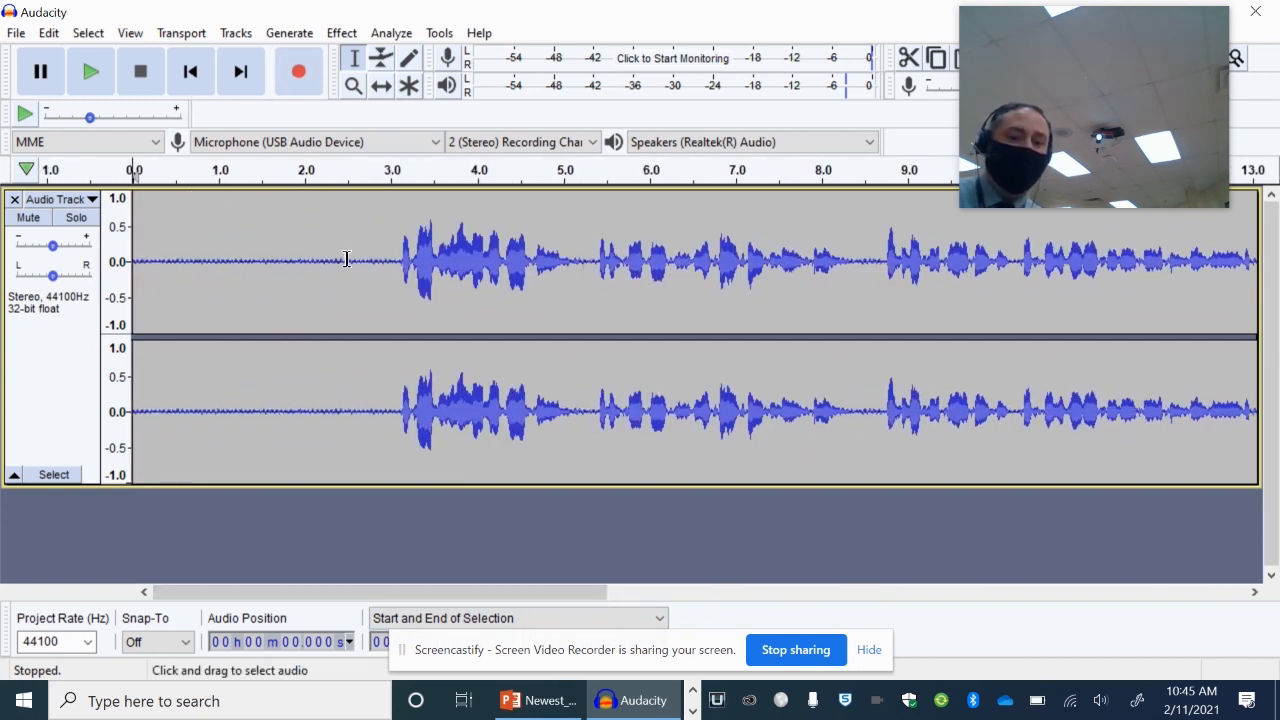
drag(365, 262, 117, 267)
key(Delete)
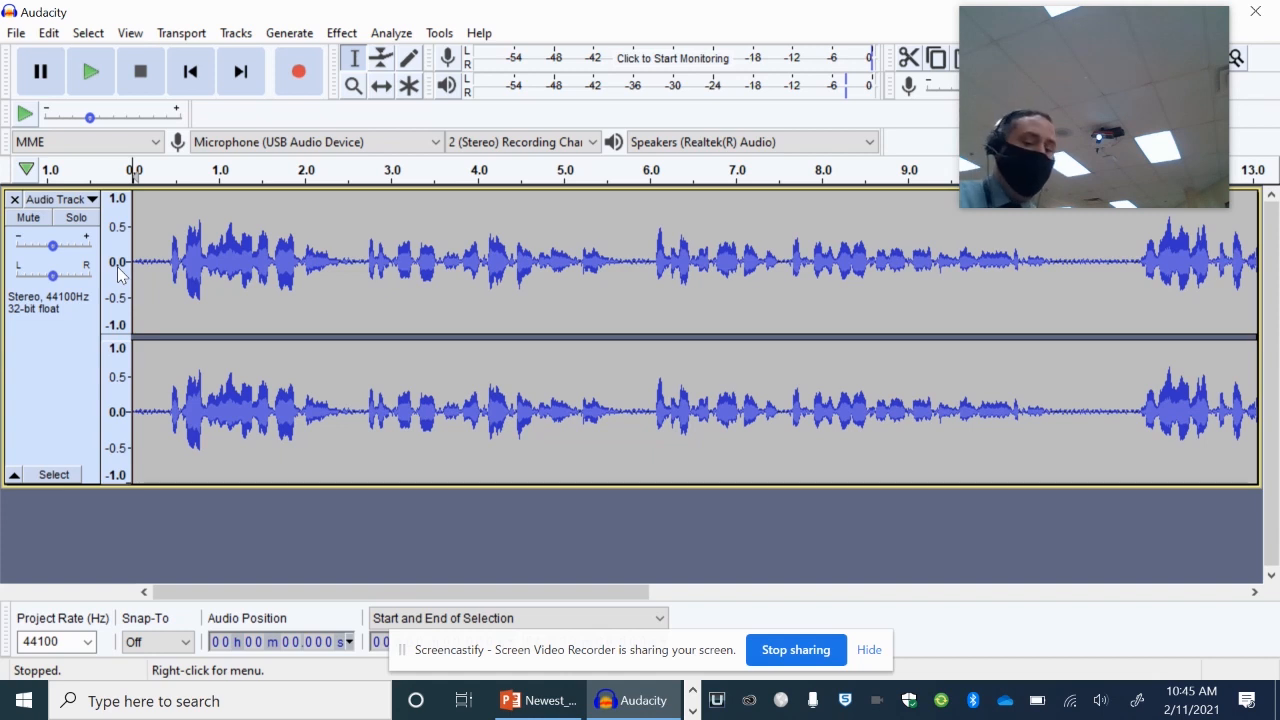
Delete the silence at the end of the recording, from about 22.9 seconds to the end of the track.
drag(621, 591, 1190, 637)
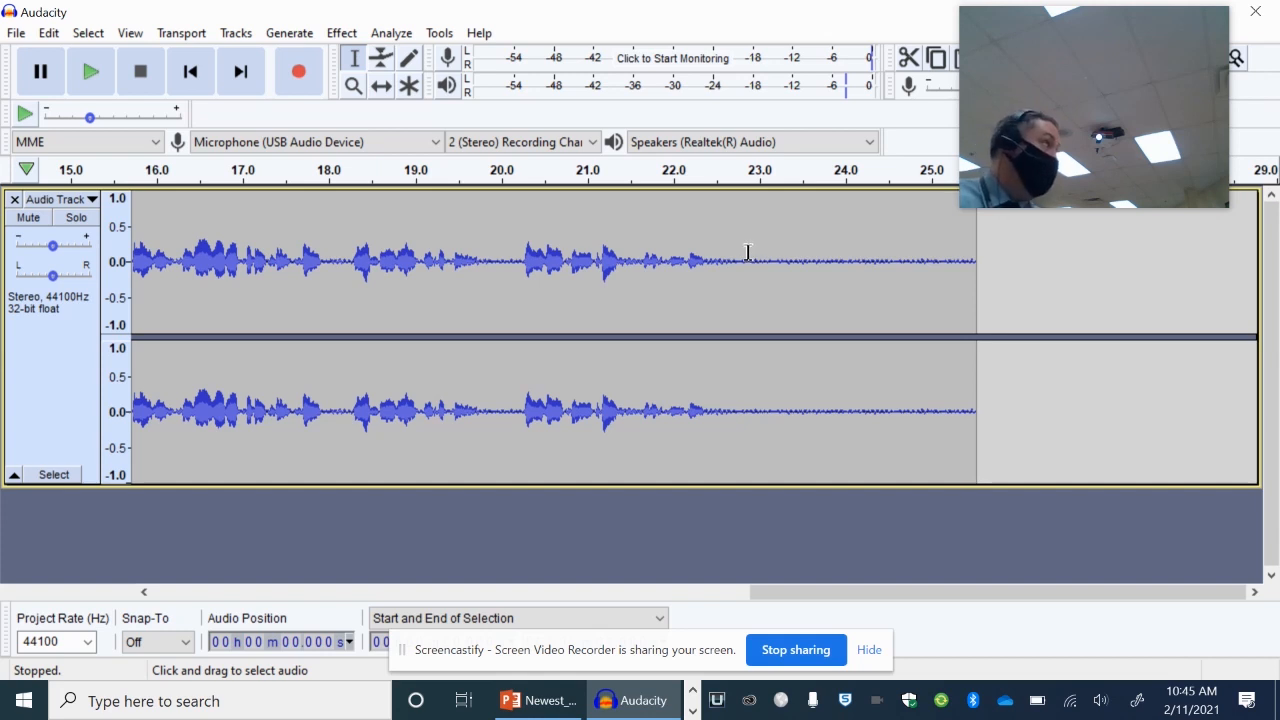
drag(748, 258, 962, 366)
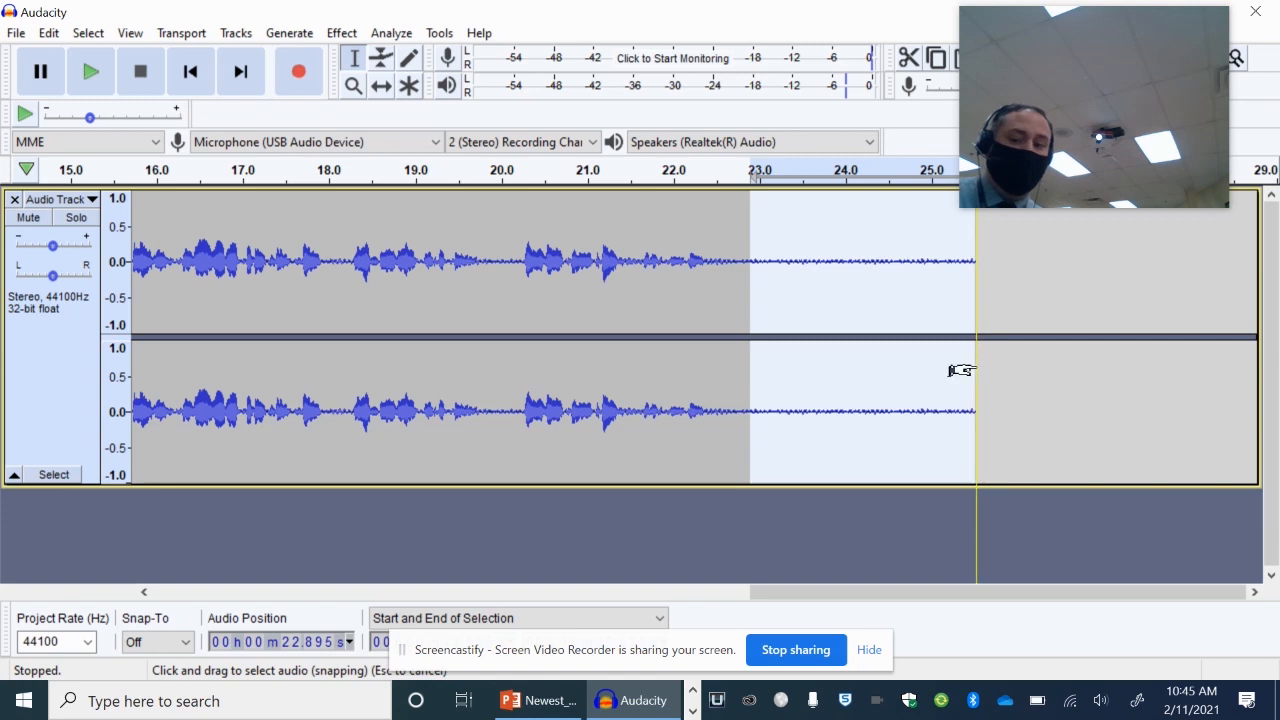
key(Delete)
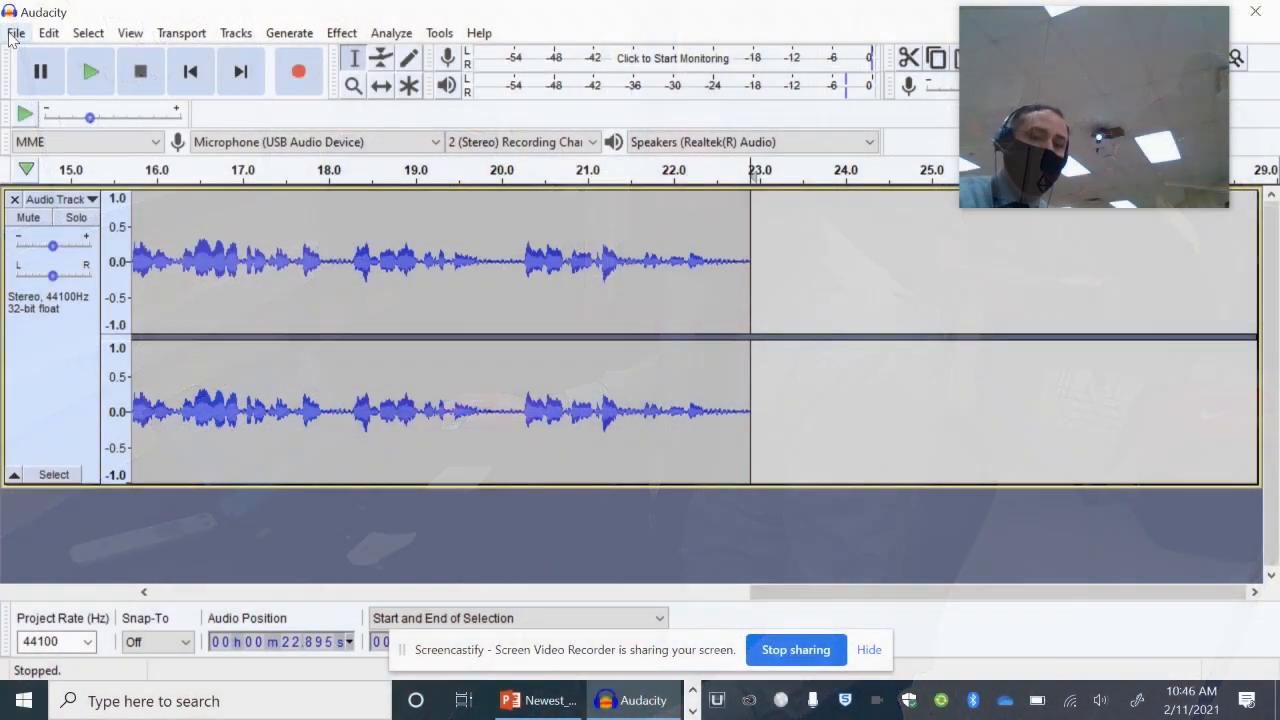
Export the trimmed audio to the Desktop as an MP3 named Voiceover, leaving the metadata tags blank.
click(15, 35)
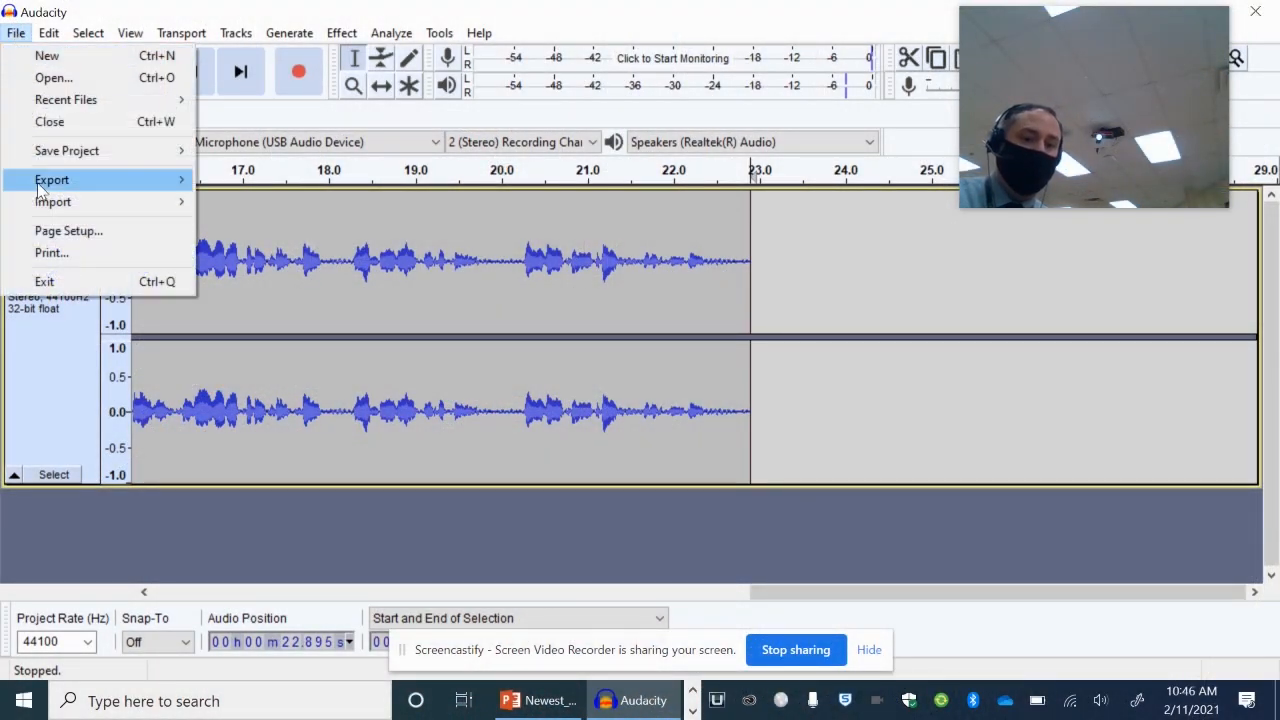
mouse_move(42, 186)
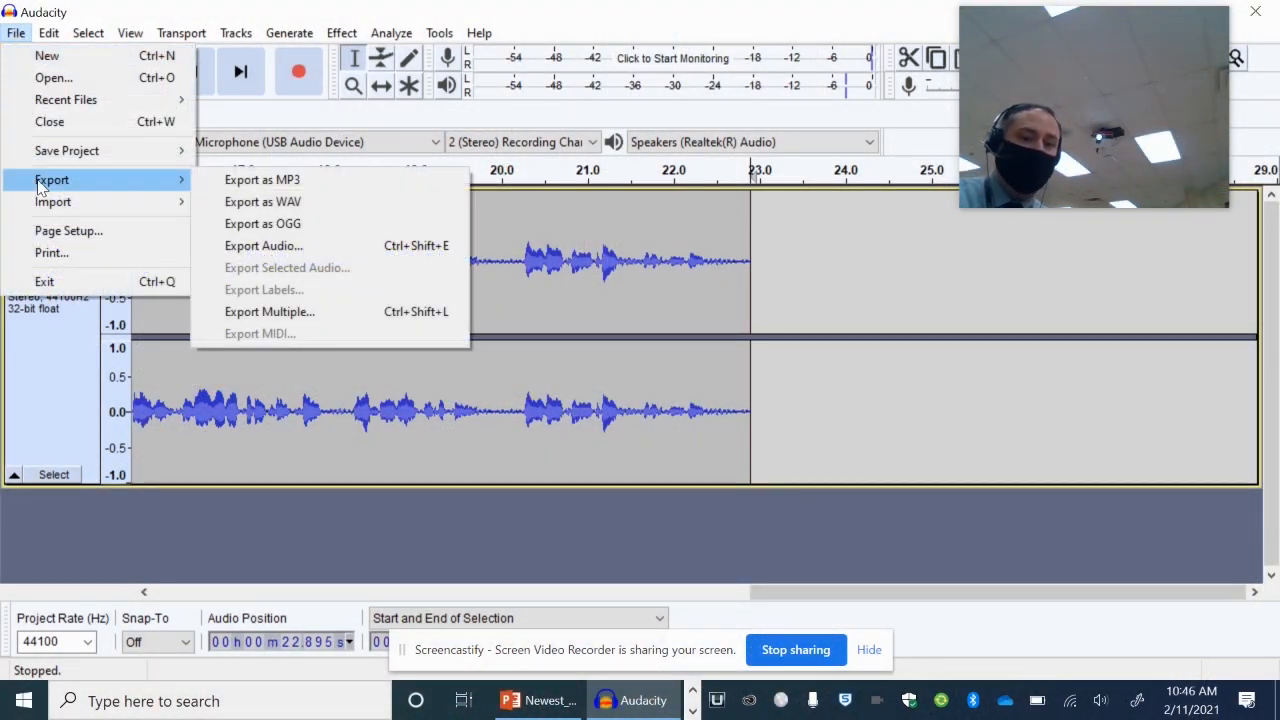
click(261, 184)
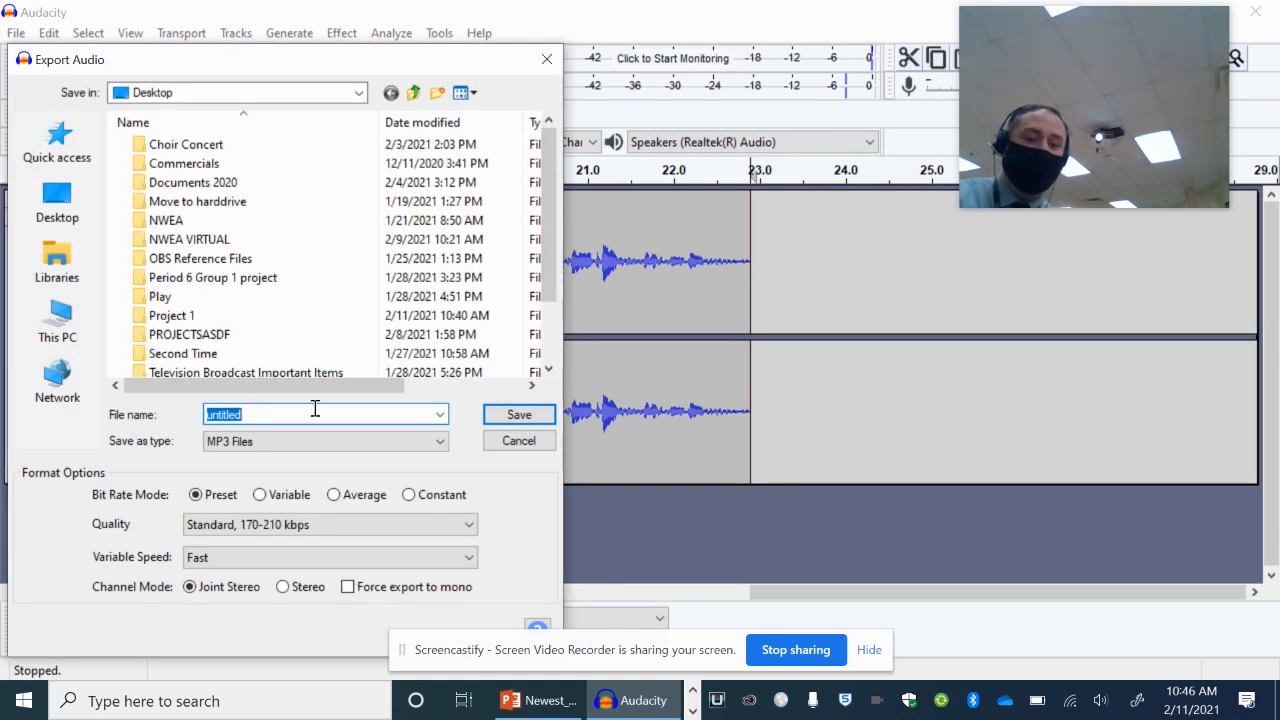
text(Voicov)
key(BackSpace)
key(BackSpace)
text(e)
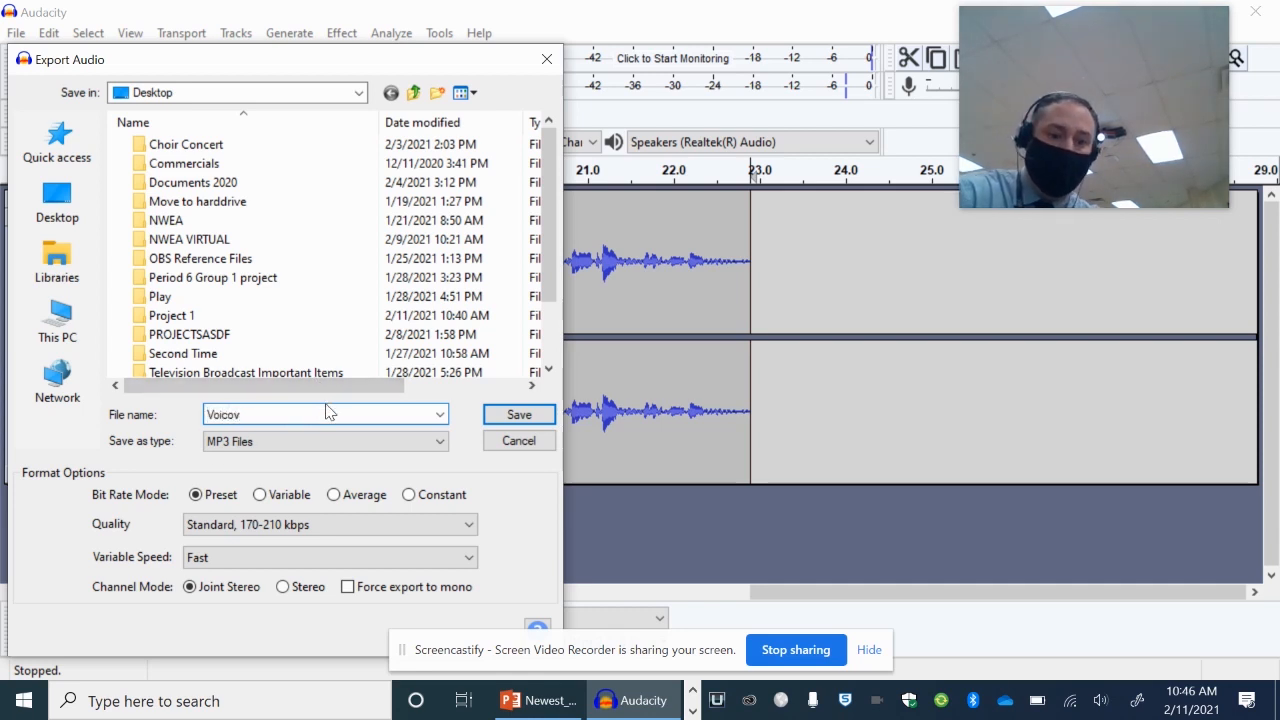
text(over)
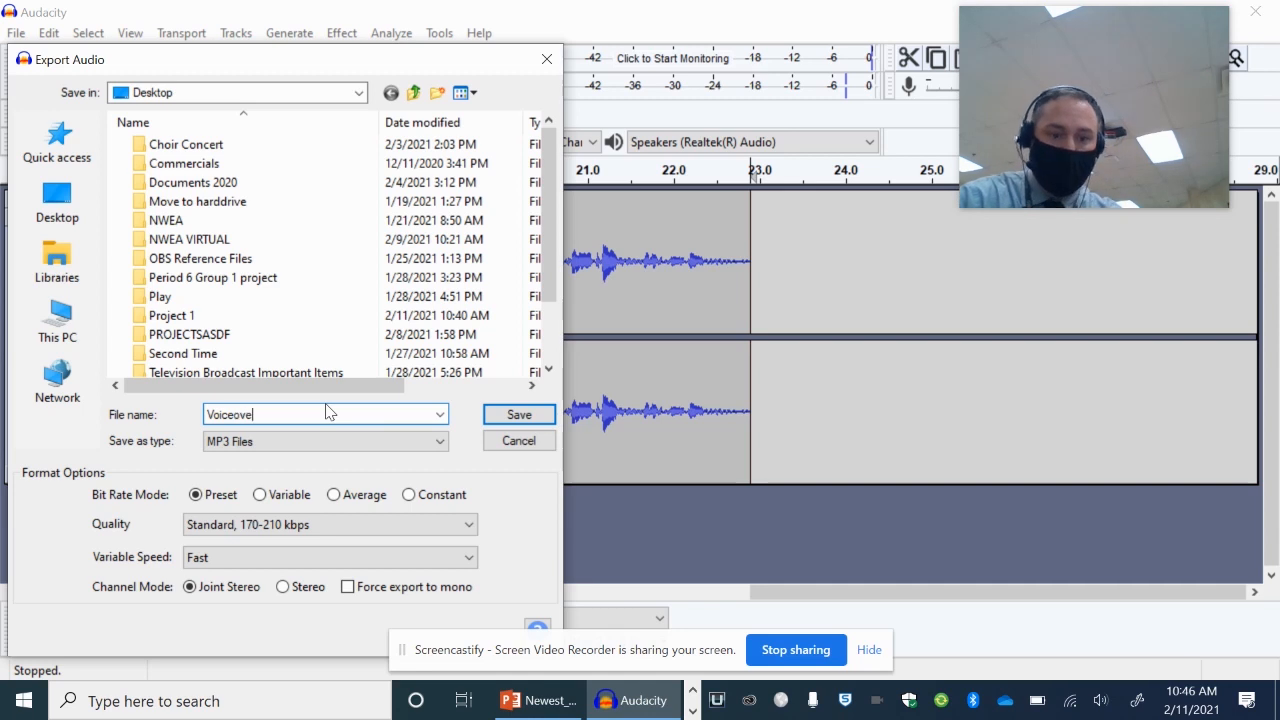
click(548, 408)
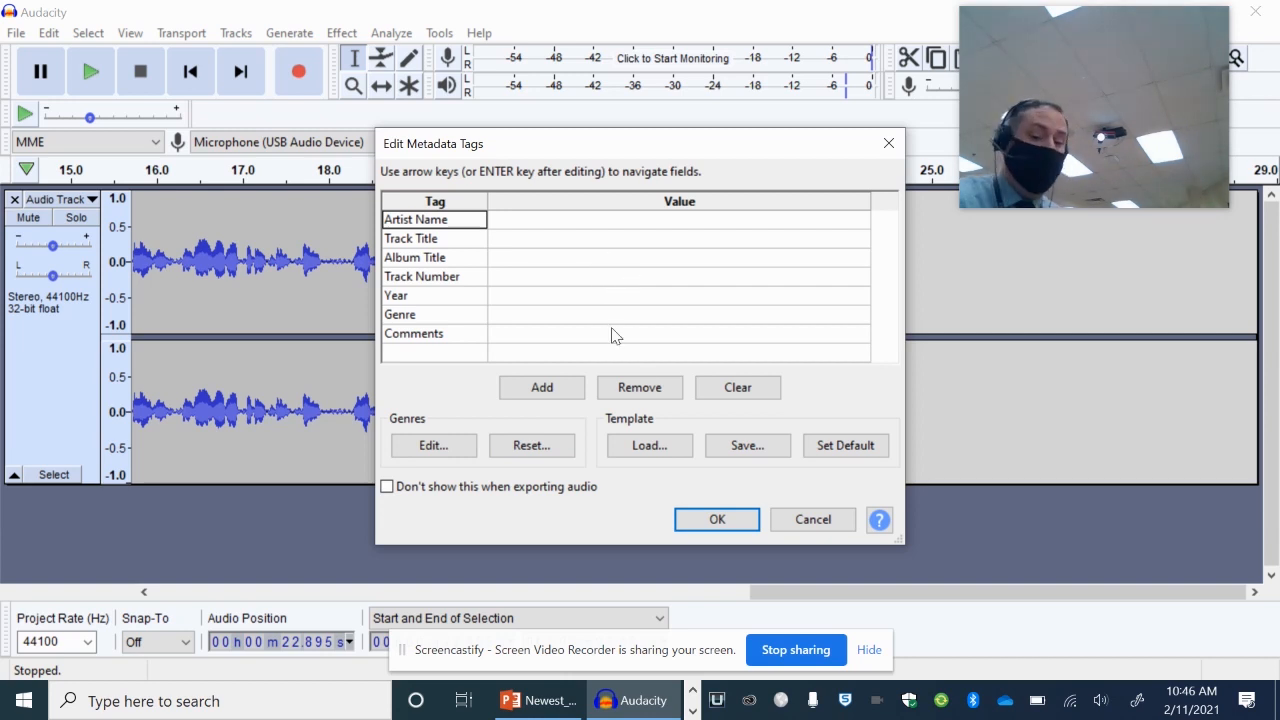
click(717, 519)
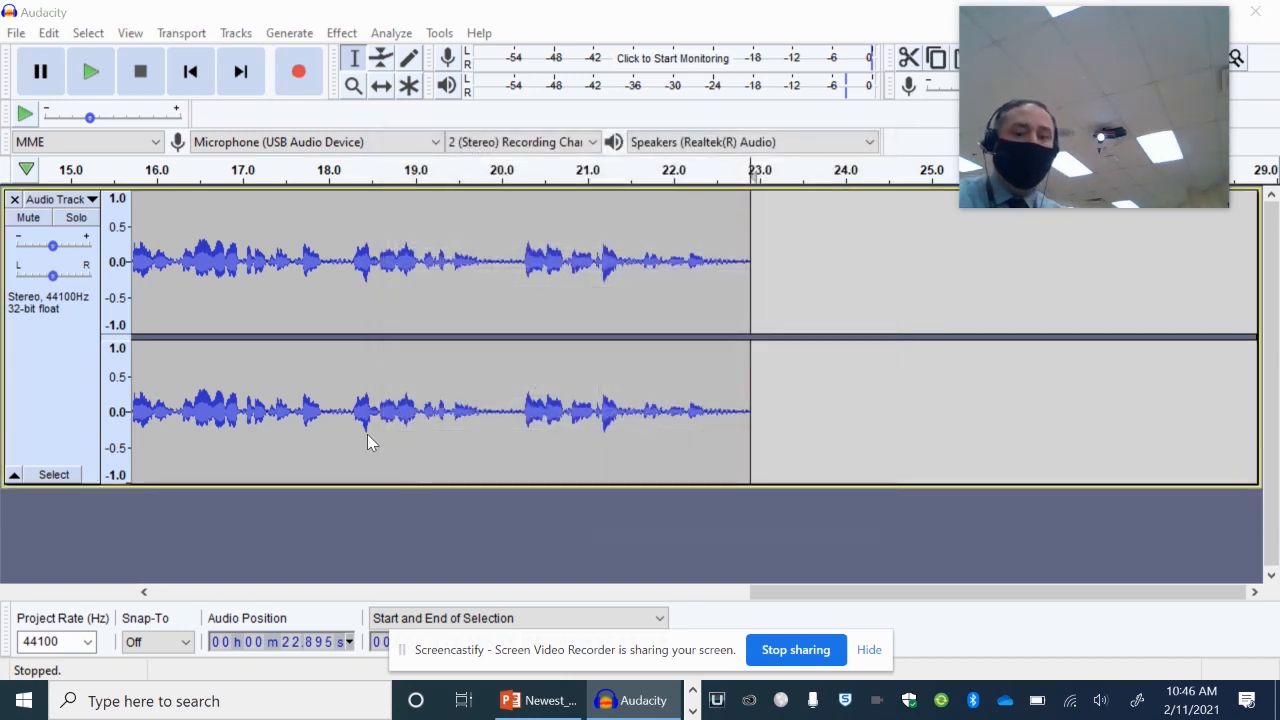
Minimize the Audacity and PowerPoint windows to reach the Windows desktop.
drag(930, 12, 936, 108)
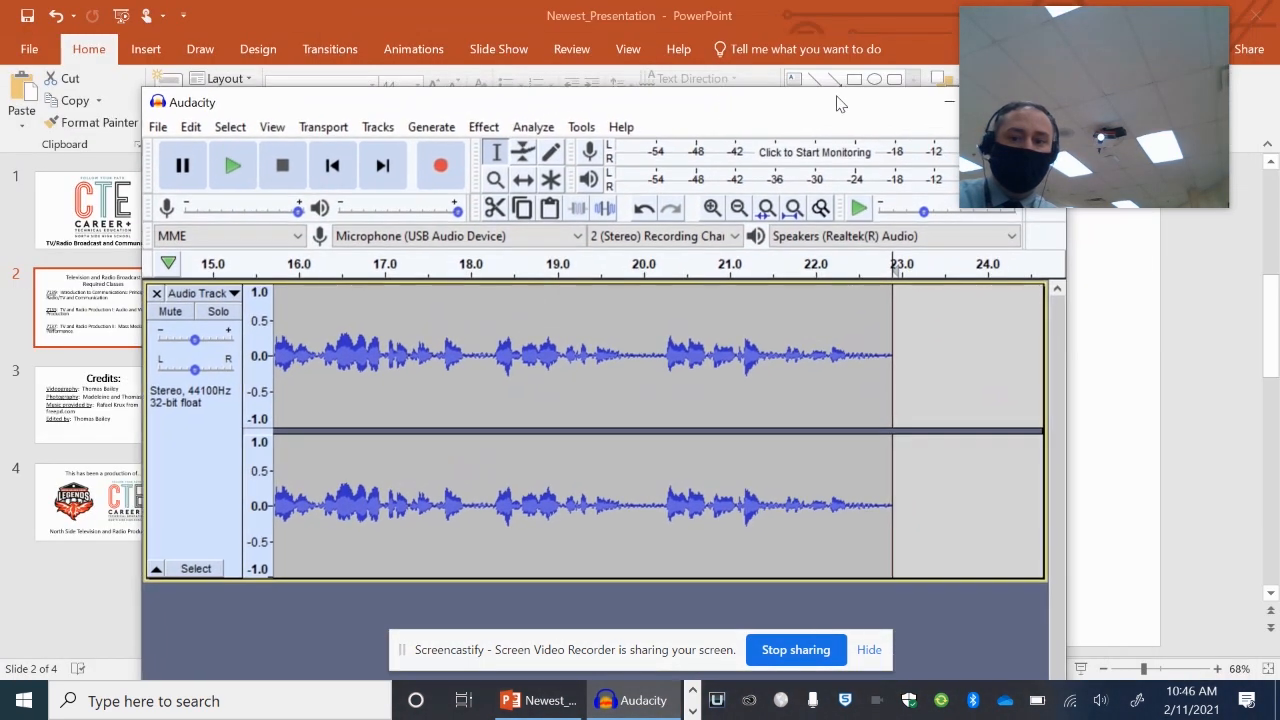
click(946, 104)
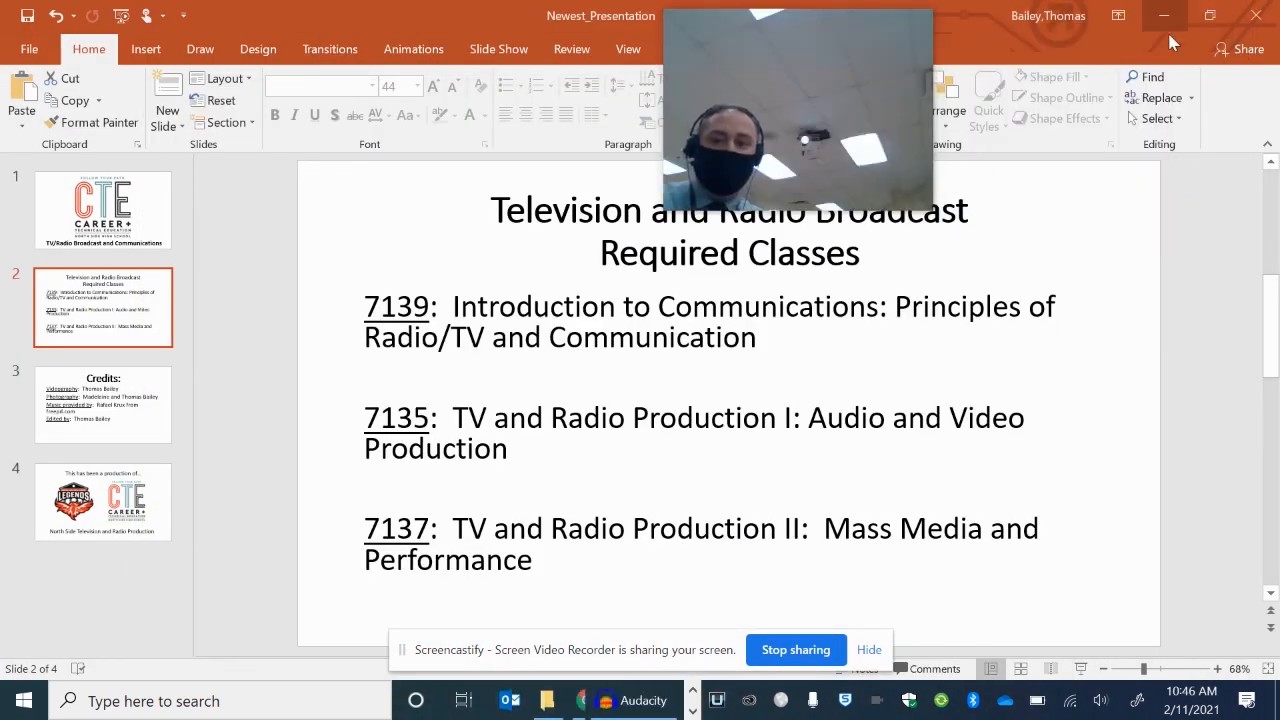
click(1164, 15)
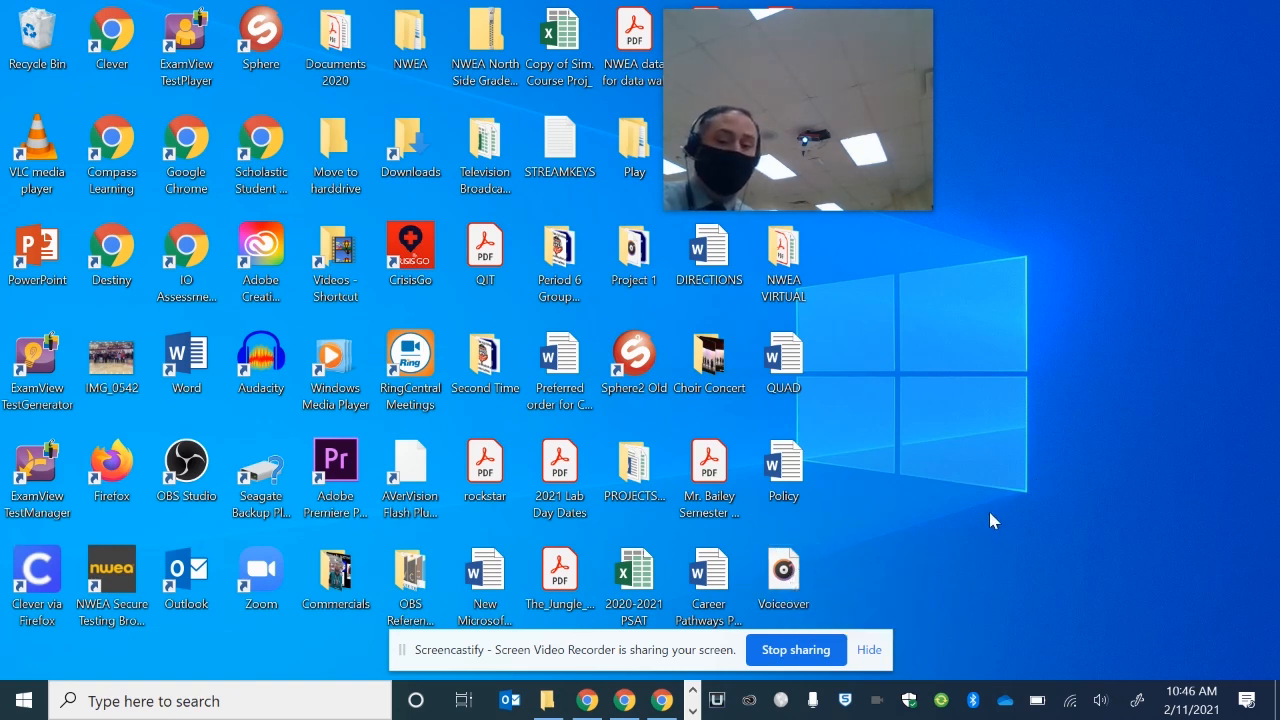
Play the exported Voiceover file in VLC media player, decline the update offer, and close the player.
right_click(794, 566)
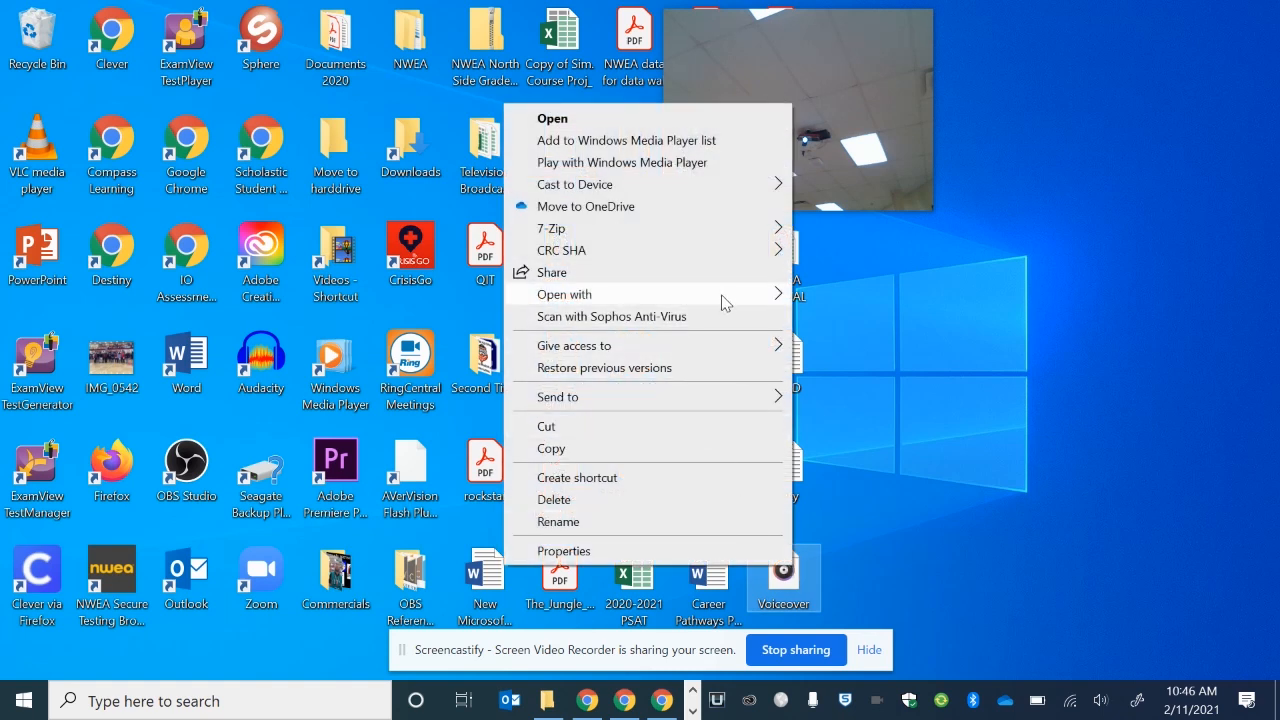
mouse_move(725, 294)
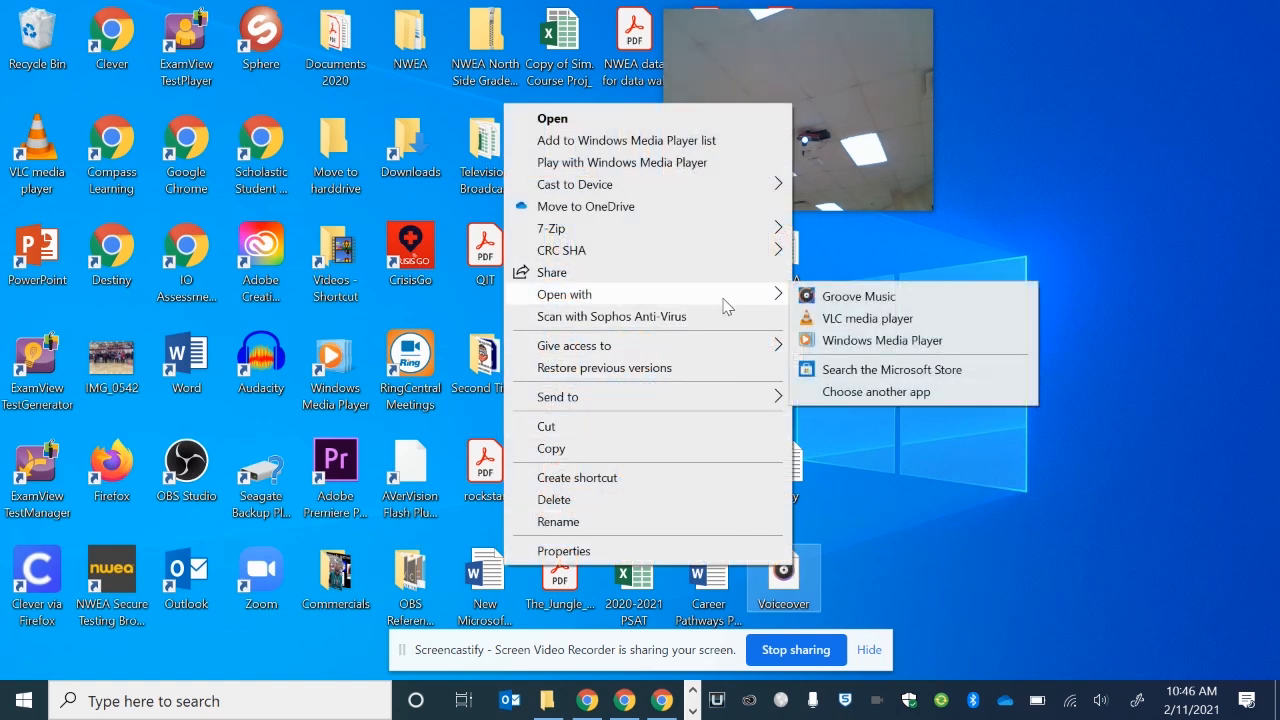
click(868, 318)
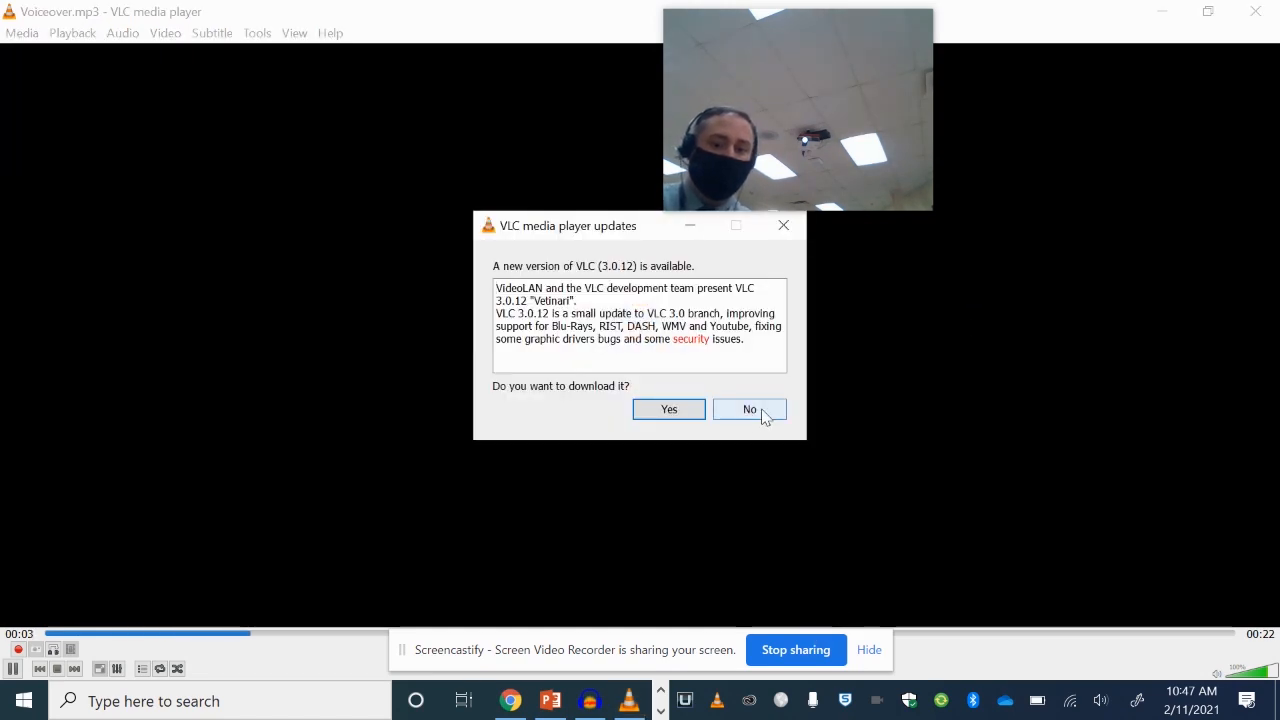
click(763, 416)
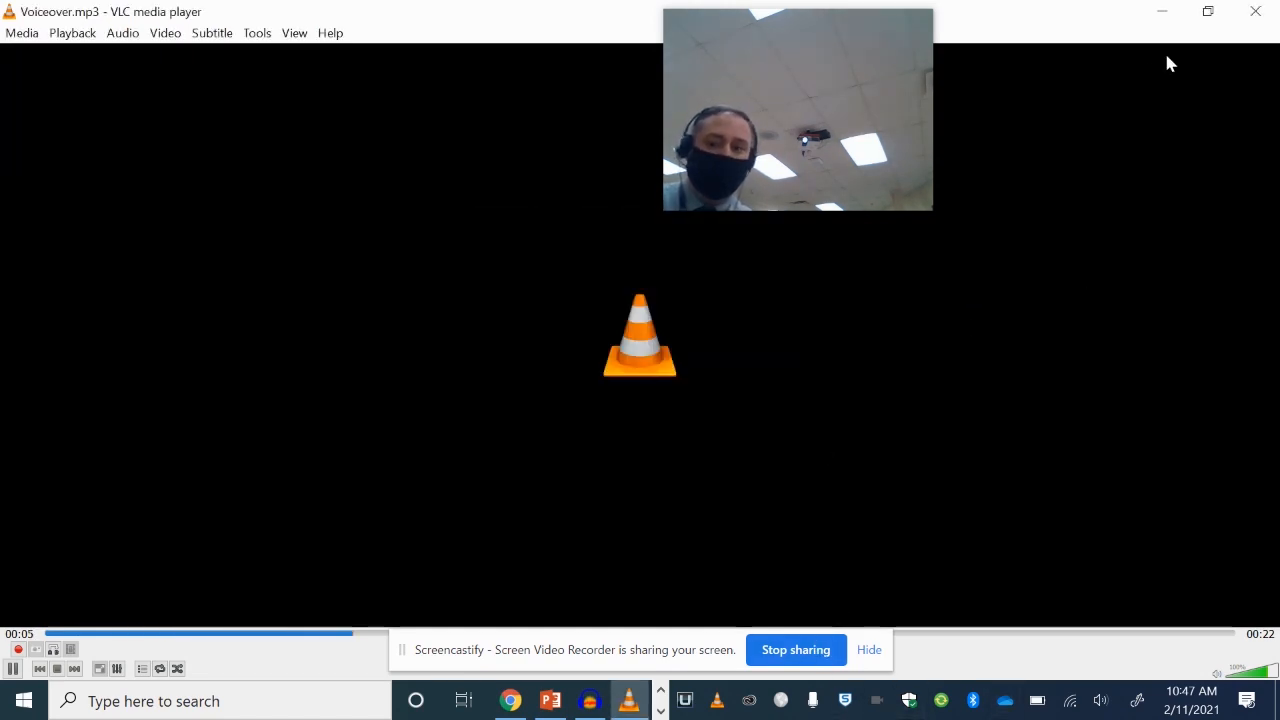
click(1272, 10)
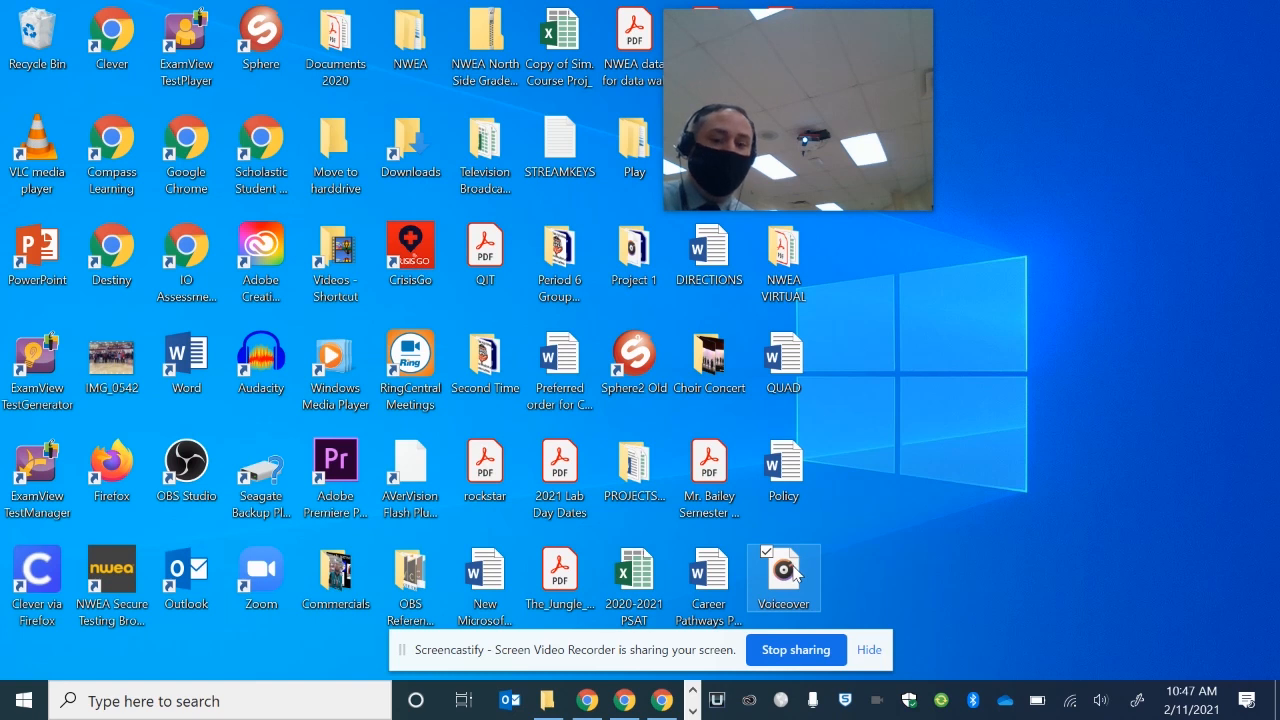
Move the Voiceover file into the Project 1 folder on the desktop.
drag(795, 572, 651, 254)
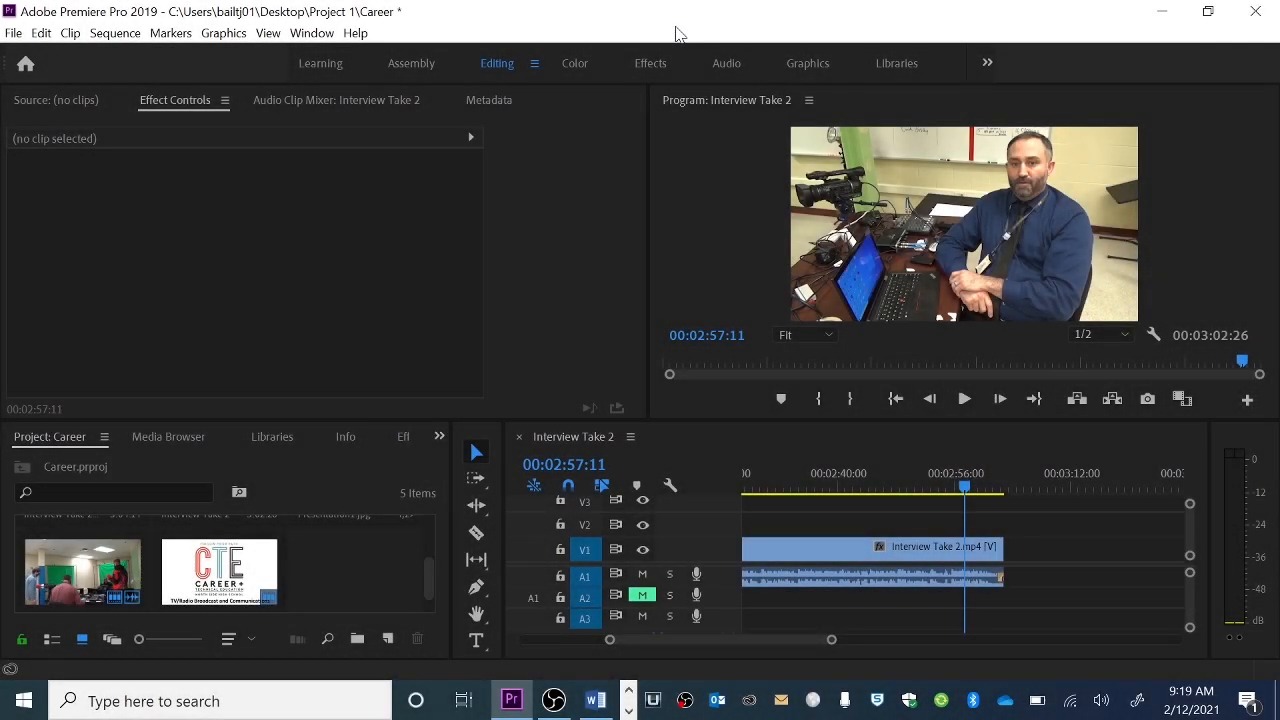
In Premiere Pro, examine the Interview Take 2 sequence from its opening clips to the end of the interview footage.
mouse_move(781, 641)
mouse_down()
mouse_move(761, 642)
mouse_move(779, 642)
mouse_up()
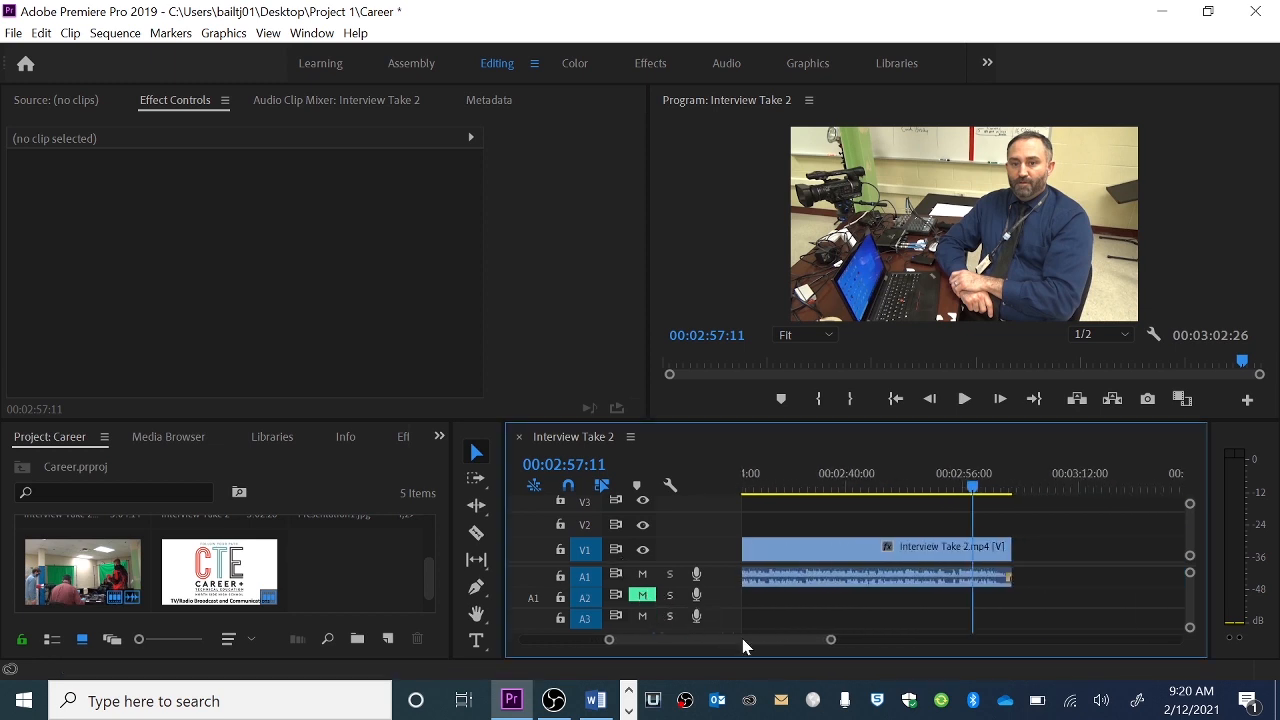
drag(741, 645, 649, 645)
click(868, 484)
drag(868, 487, 919, 492)
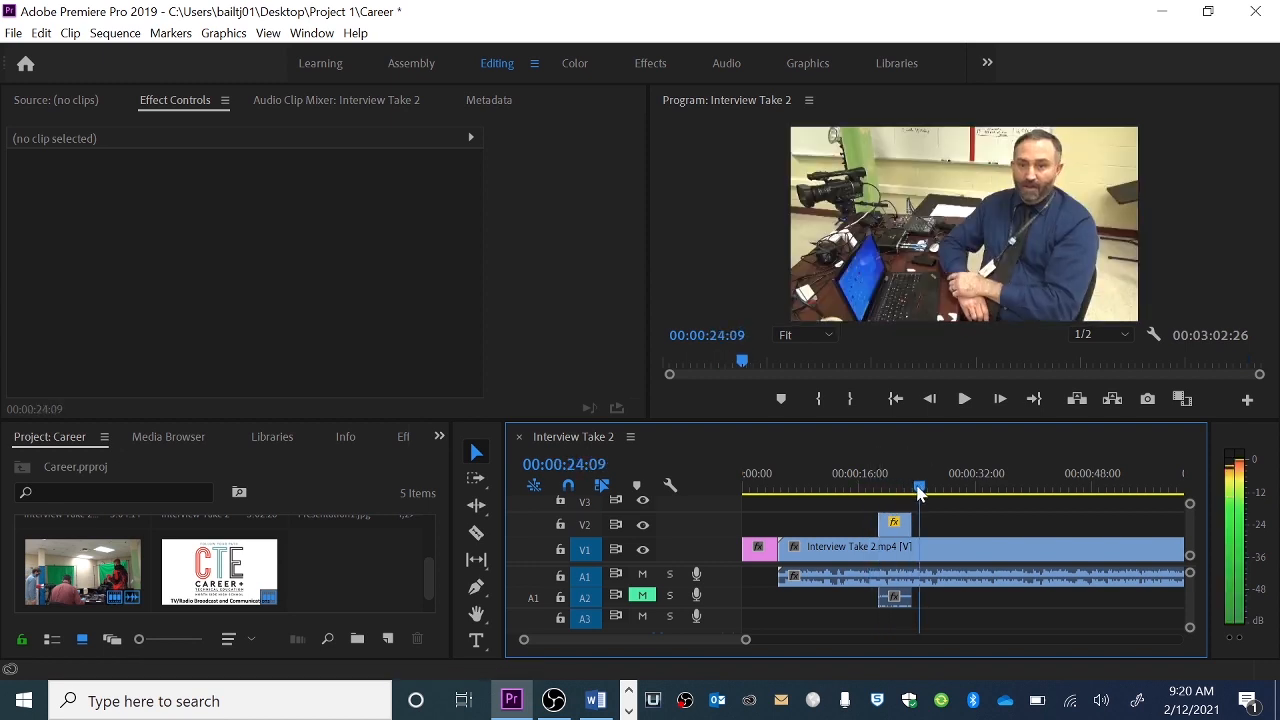
drag(717, 640, 811, 640)
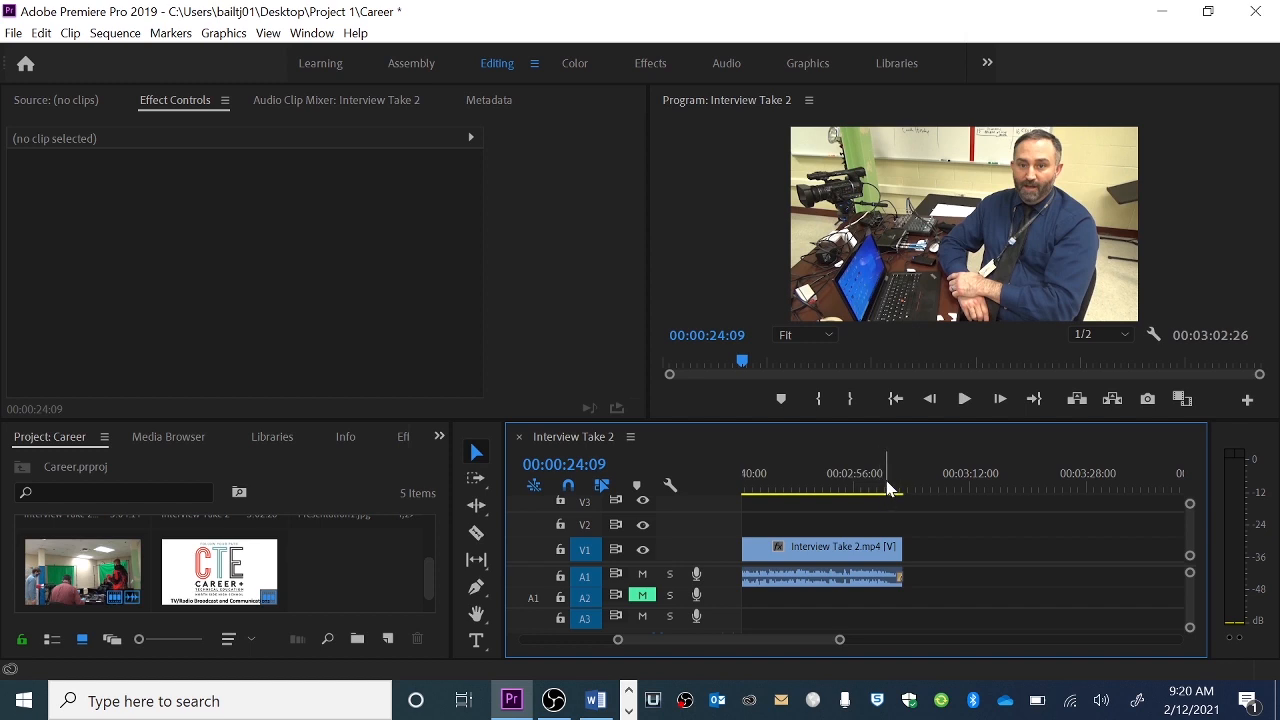
click(884, 489)
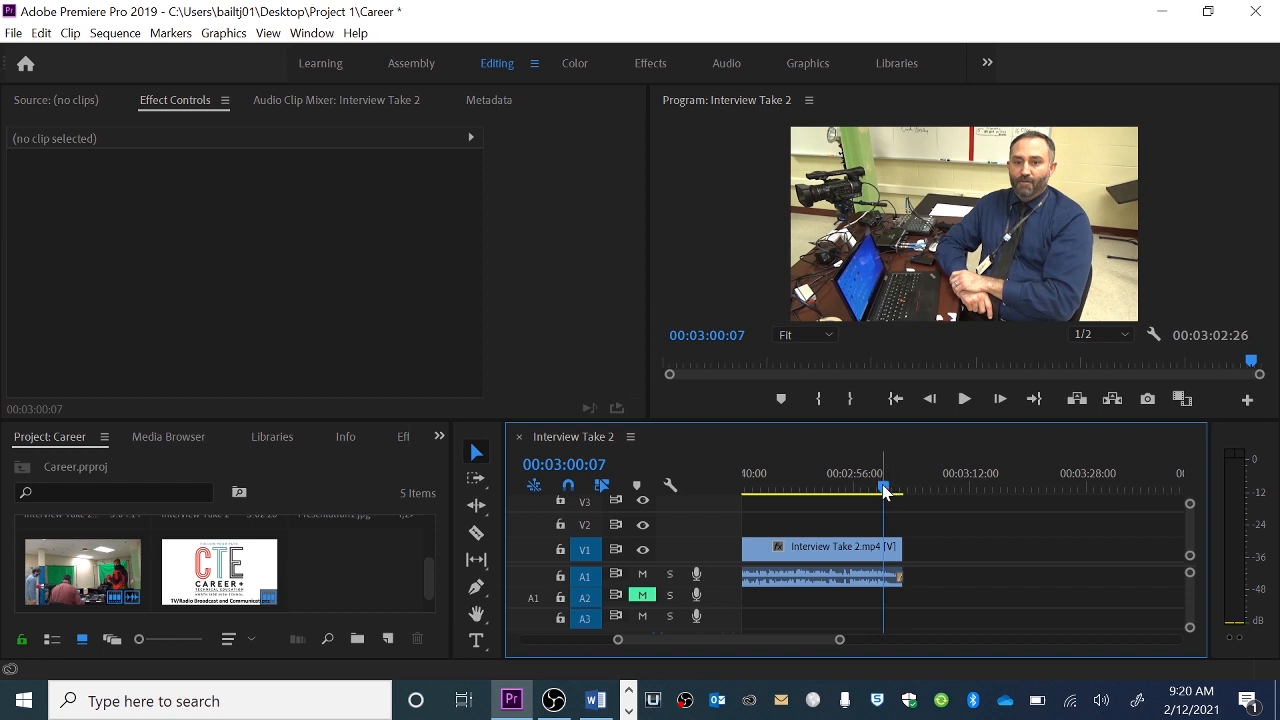
drag(884, 489, 907, 491)
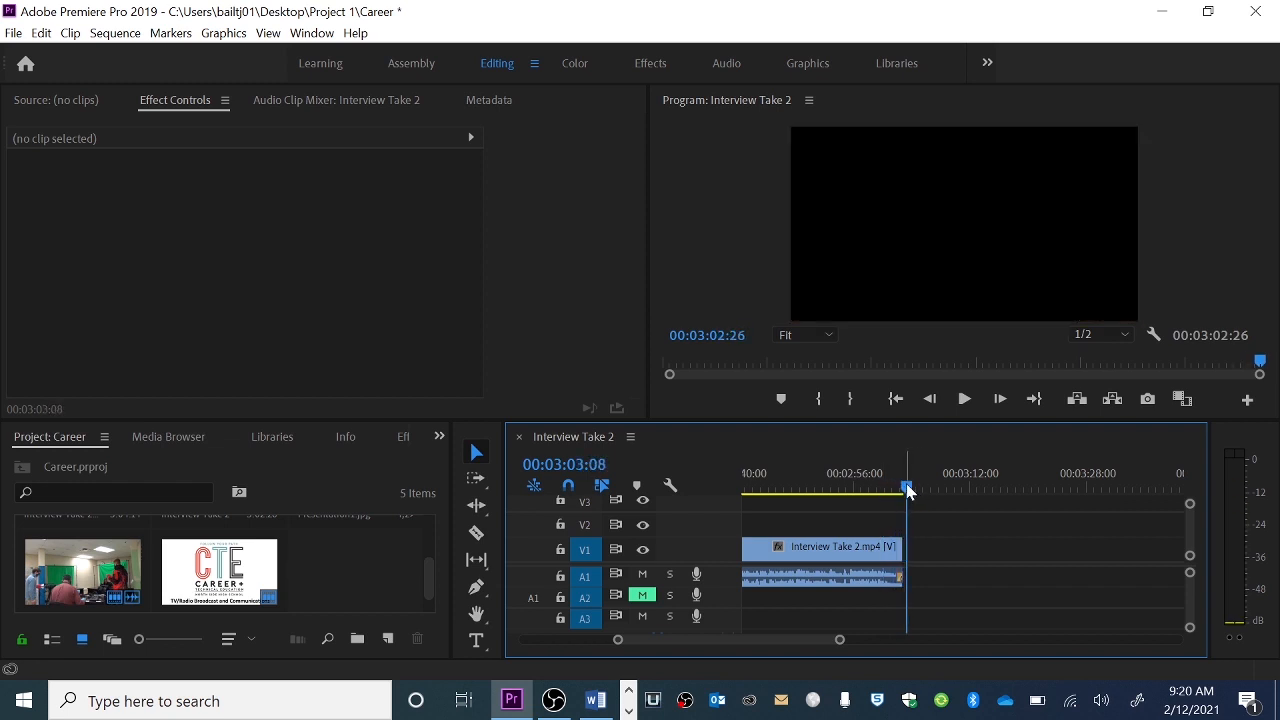
Import Slide2 from the Newest_Presentation folder and place it on track V1 directly after the interview clip.
click(420, 280)
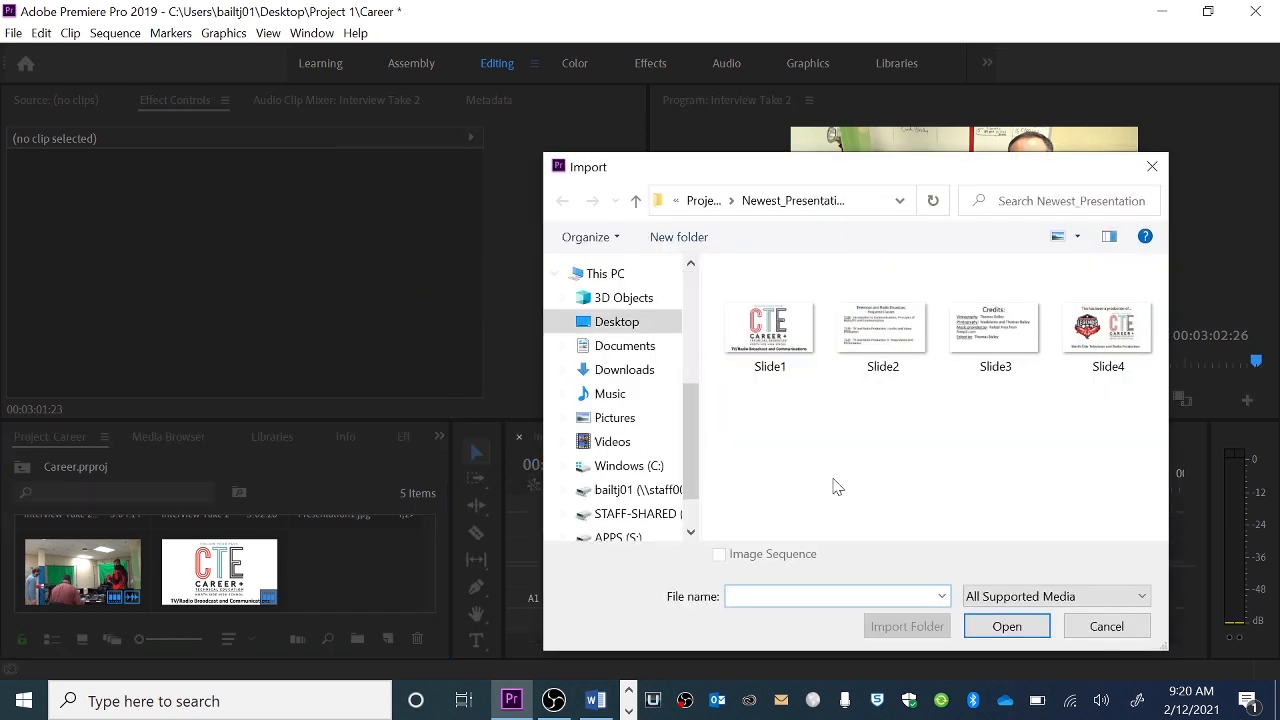
click(900, 335)
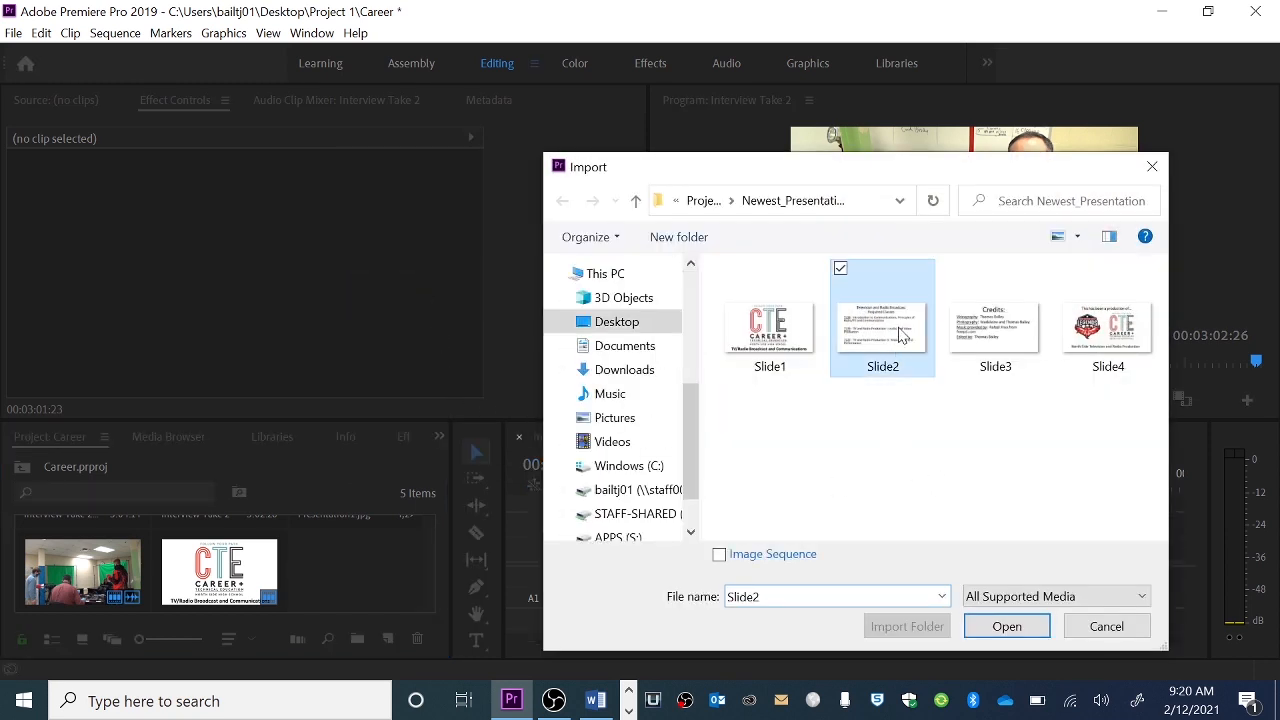
click(1007, 627)
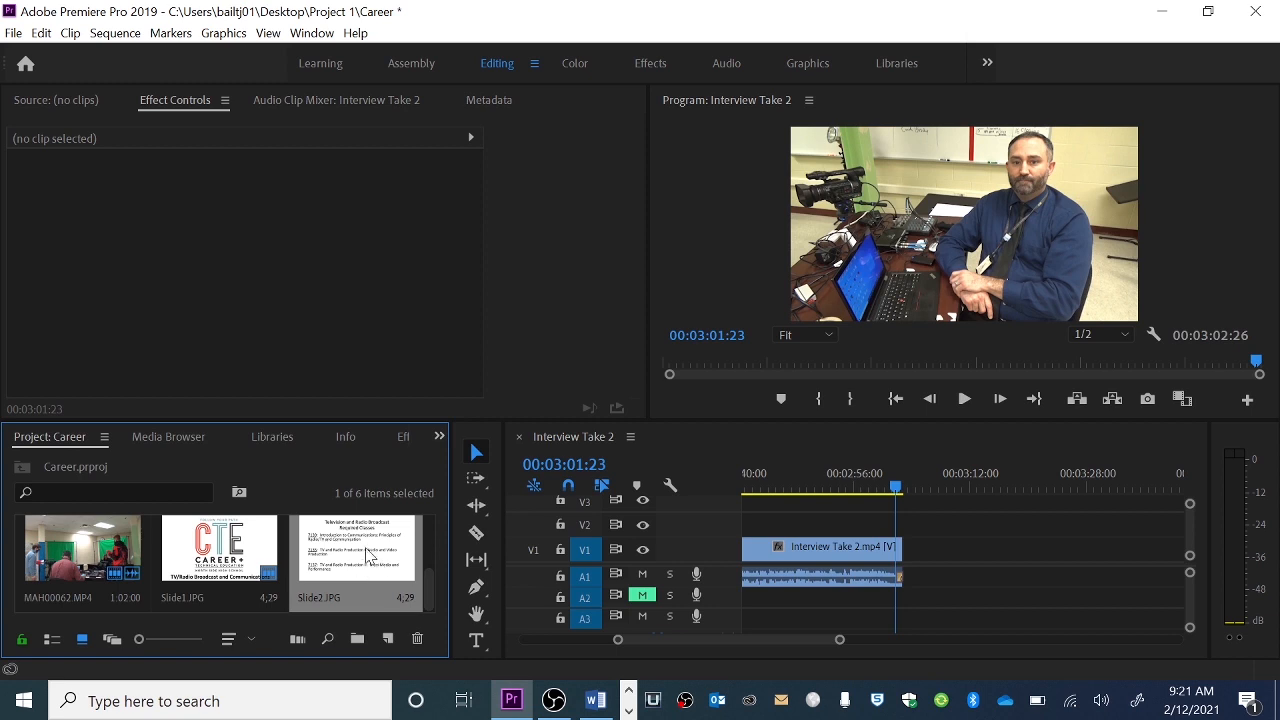
drag(480, 557, 918, 565)
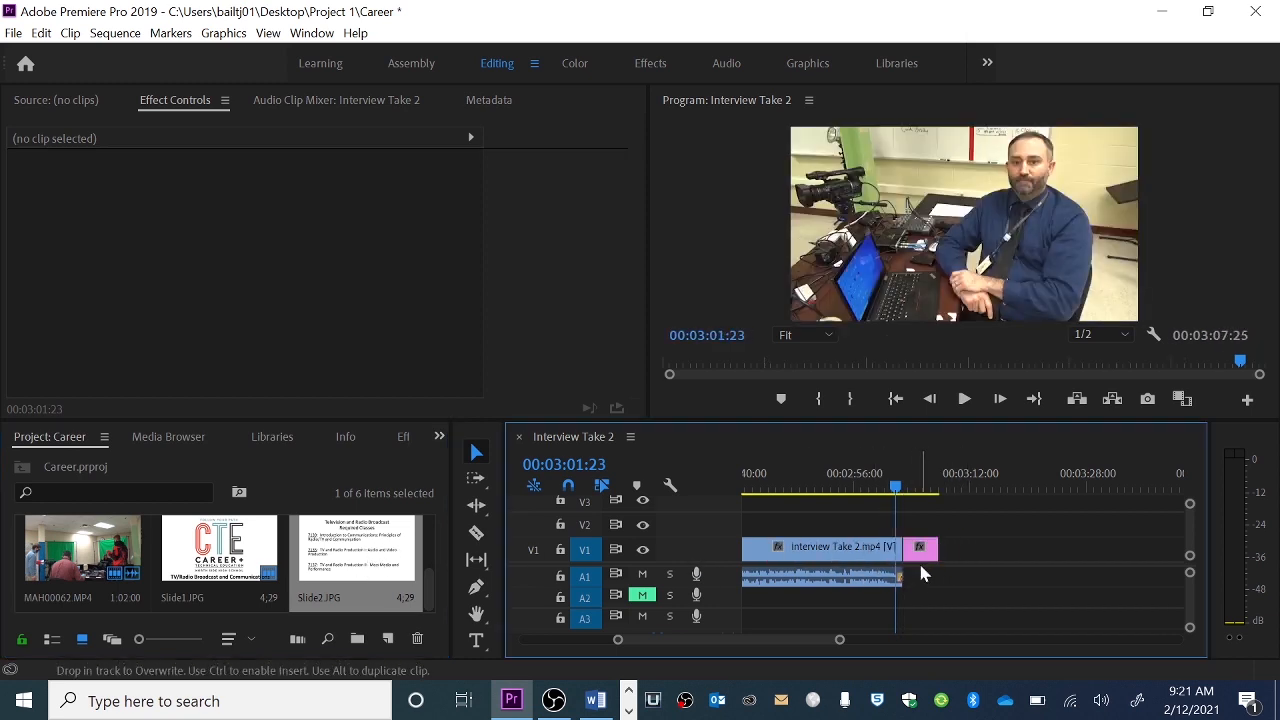
Set the scale of the Slide2 clip on track V1 to 152 to fill the video frame.
click(899, 490)
drag(900, 492, 908, 488)
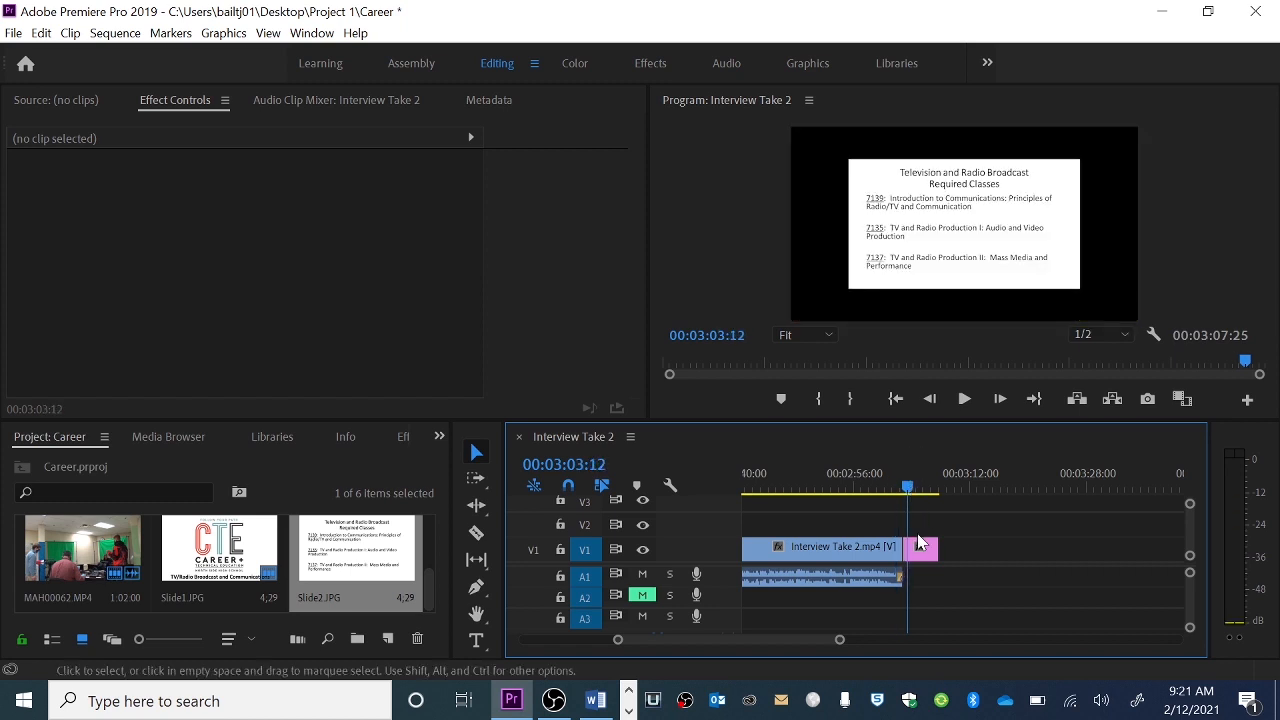
click(922, 552)
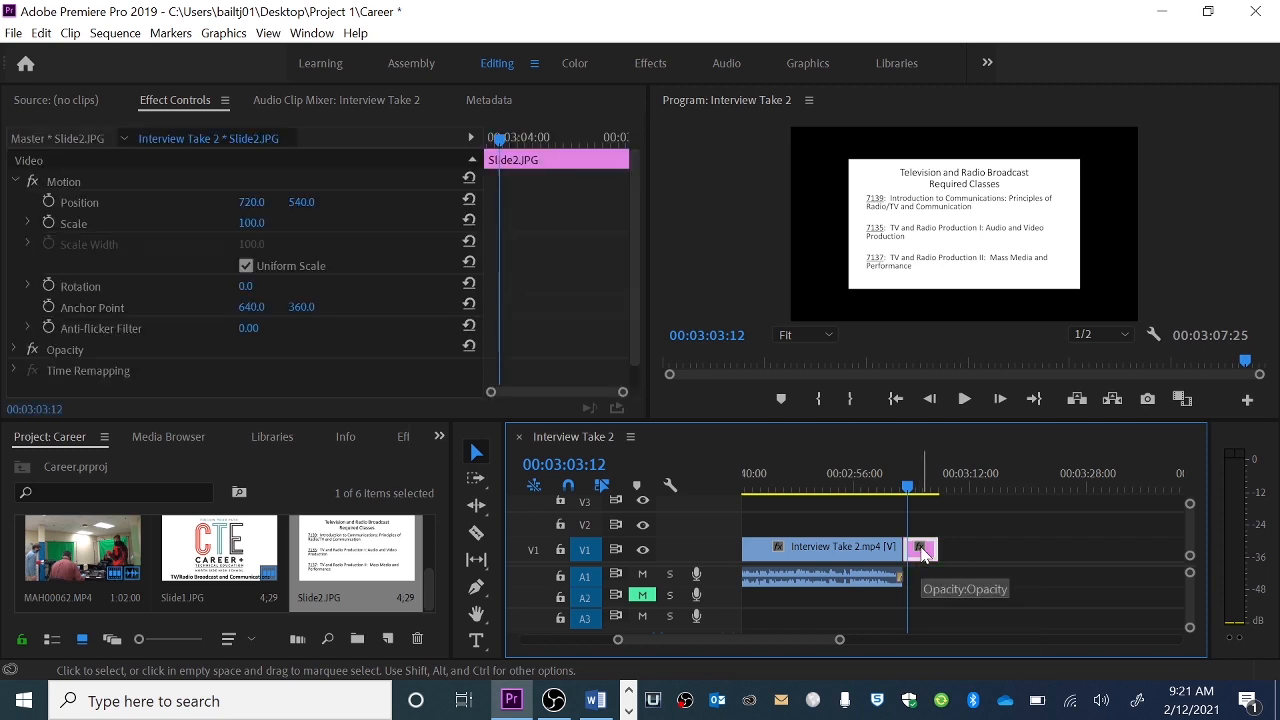
right_click(922, 552)
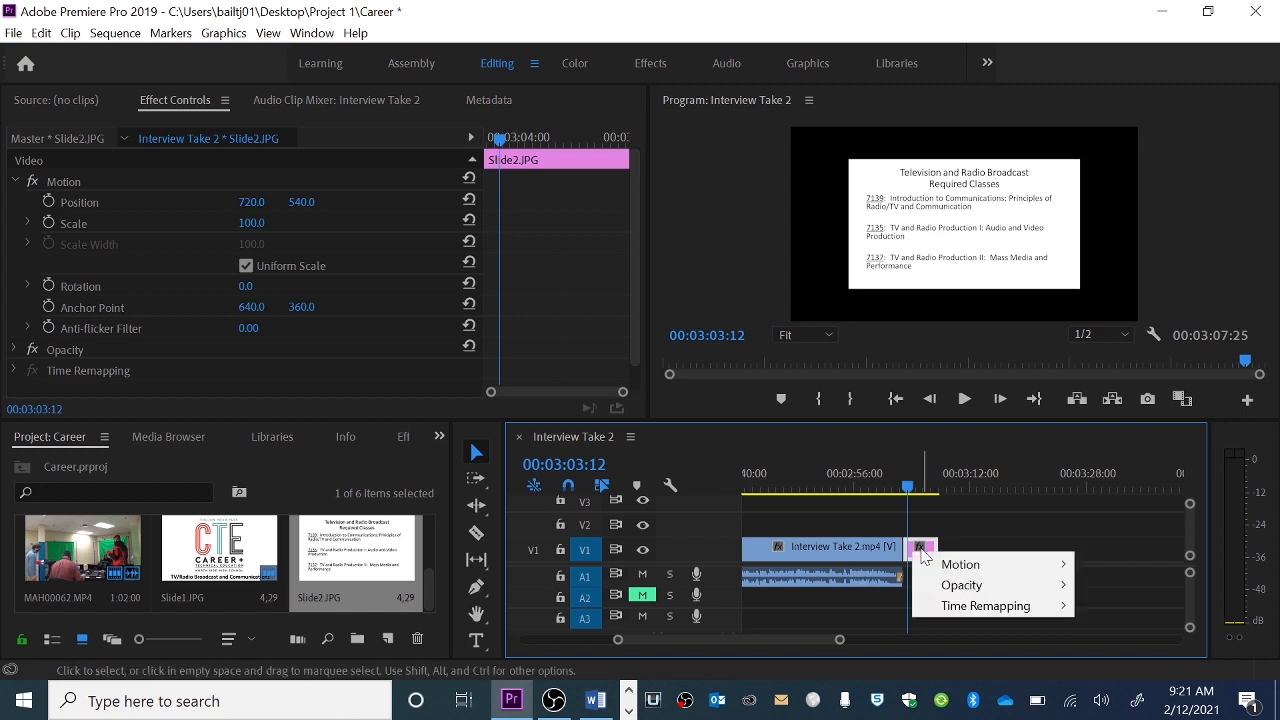
click(919, 551)
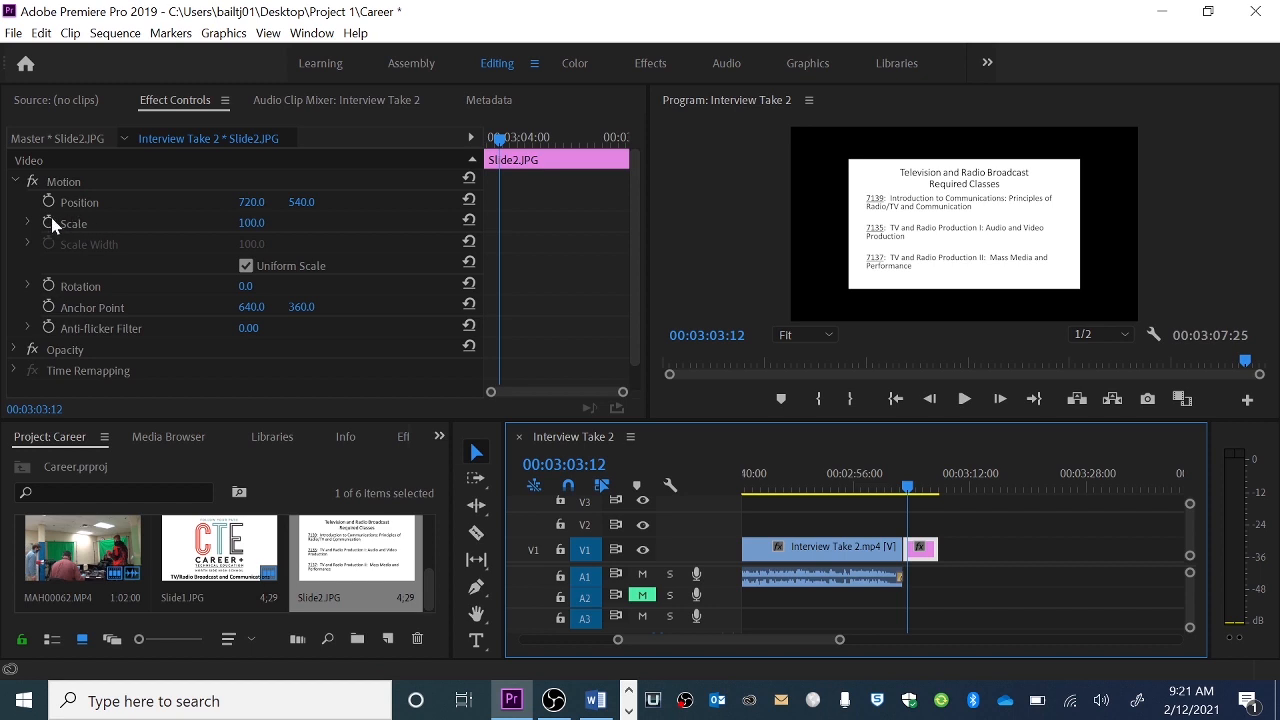
click(16, 181)
click(16, 181)
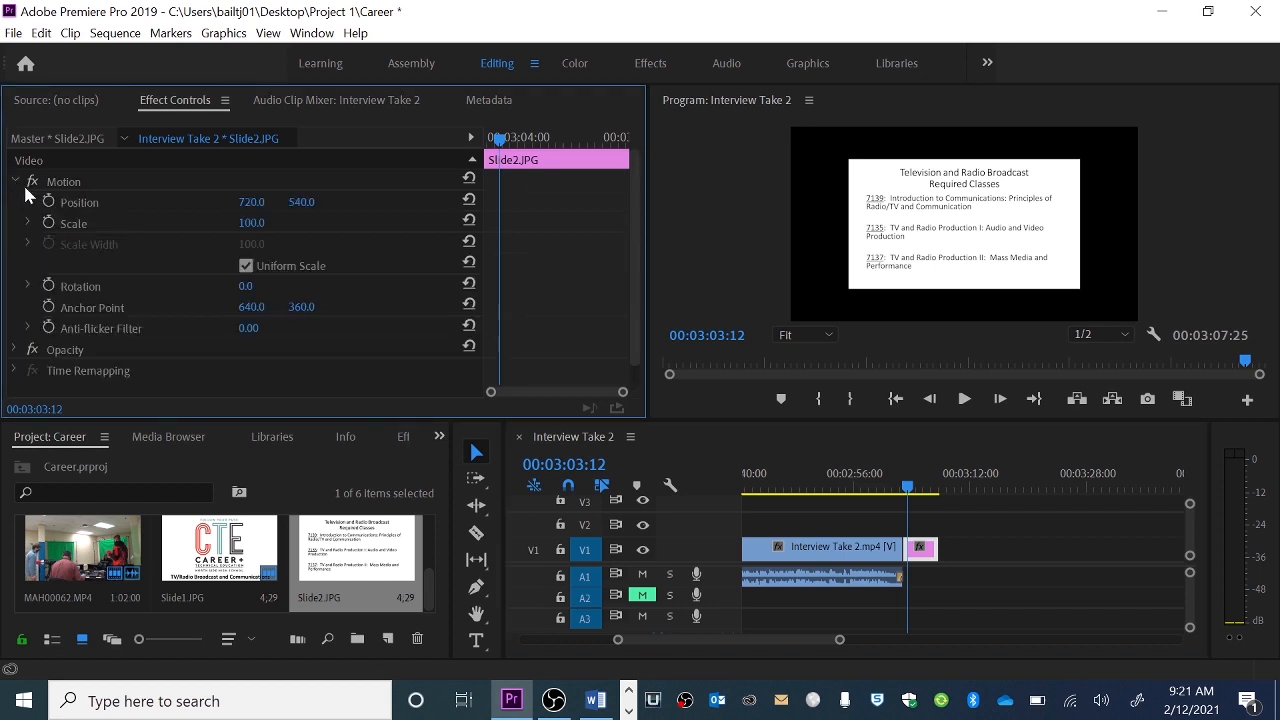
drag(253, 225, 305, 225)
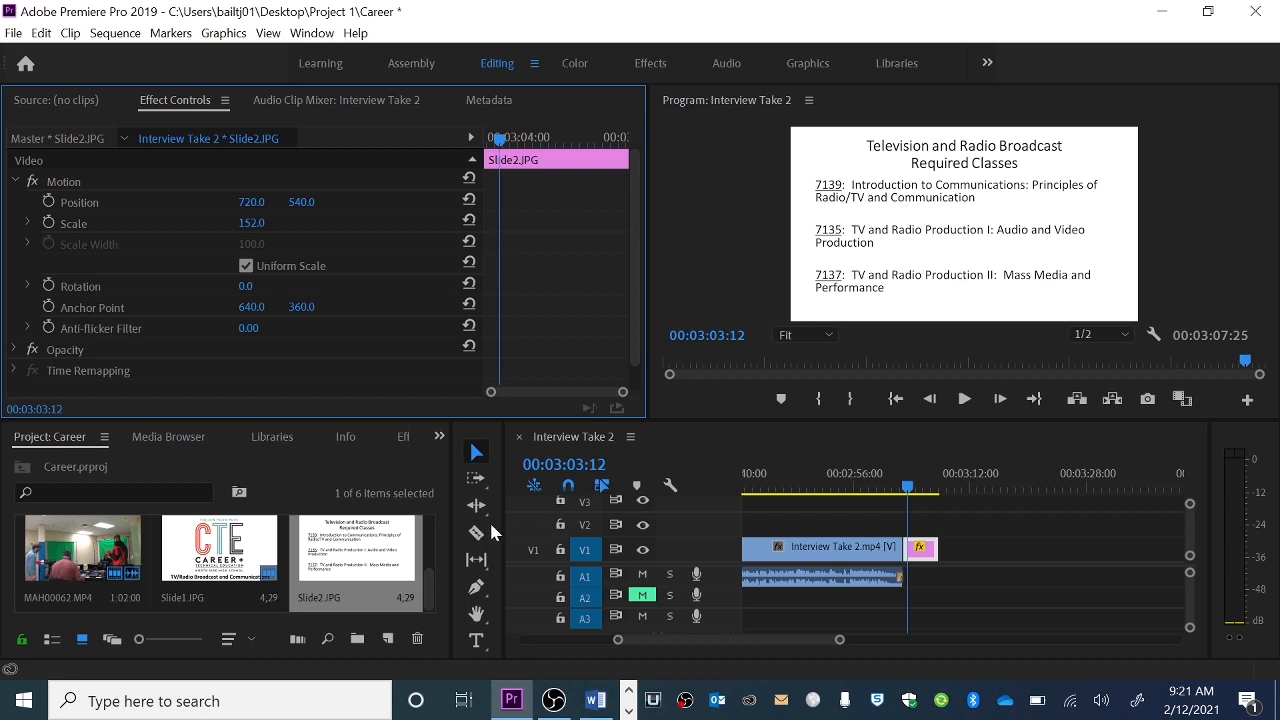
Import the Voiceover audio file from the Project 1 folder on the desktop into the project.
click(427, 593)
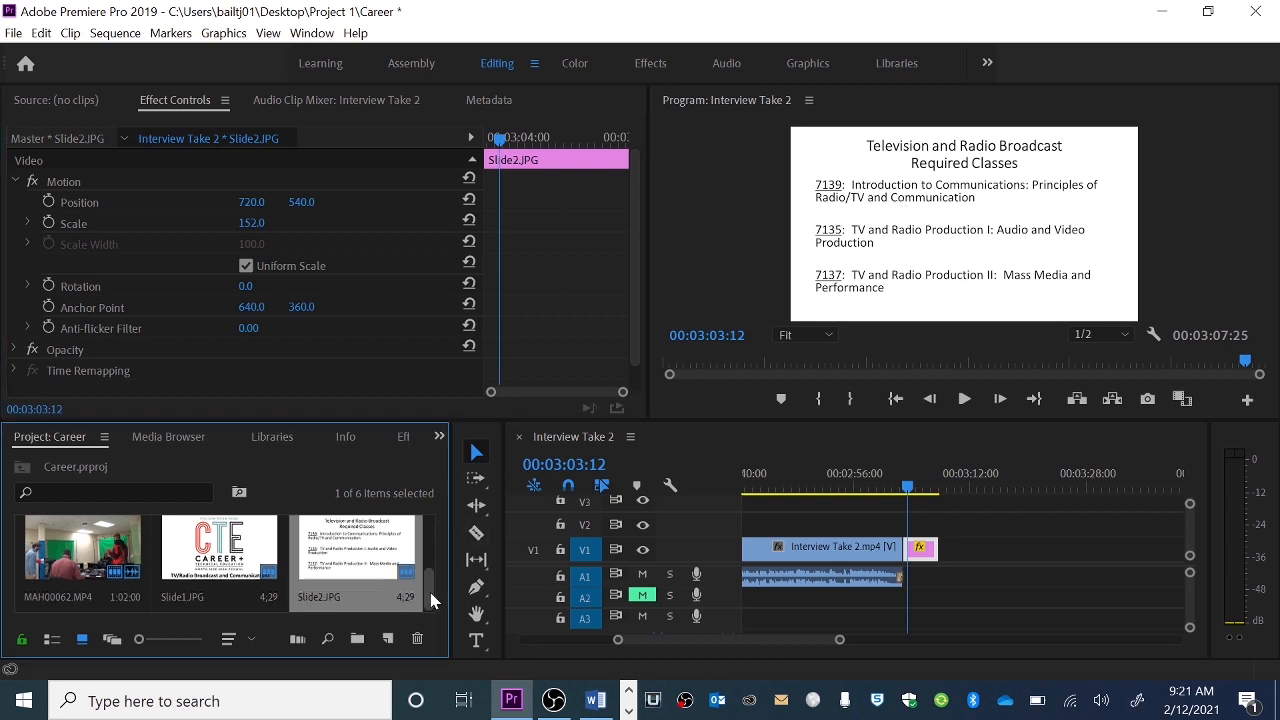
right_click(330, 482)
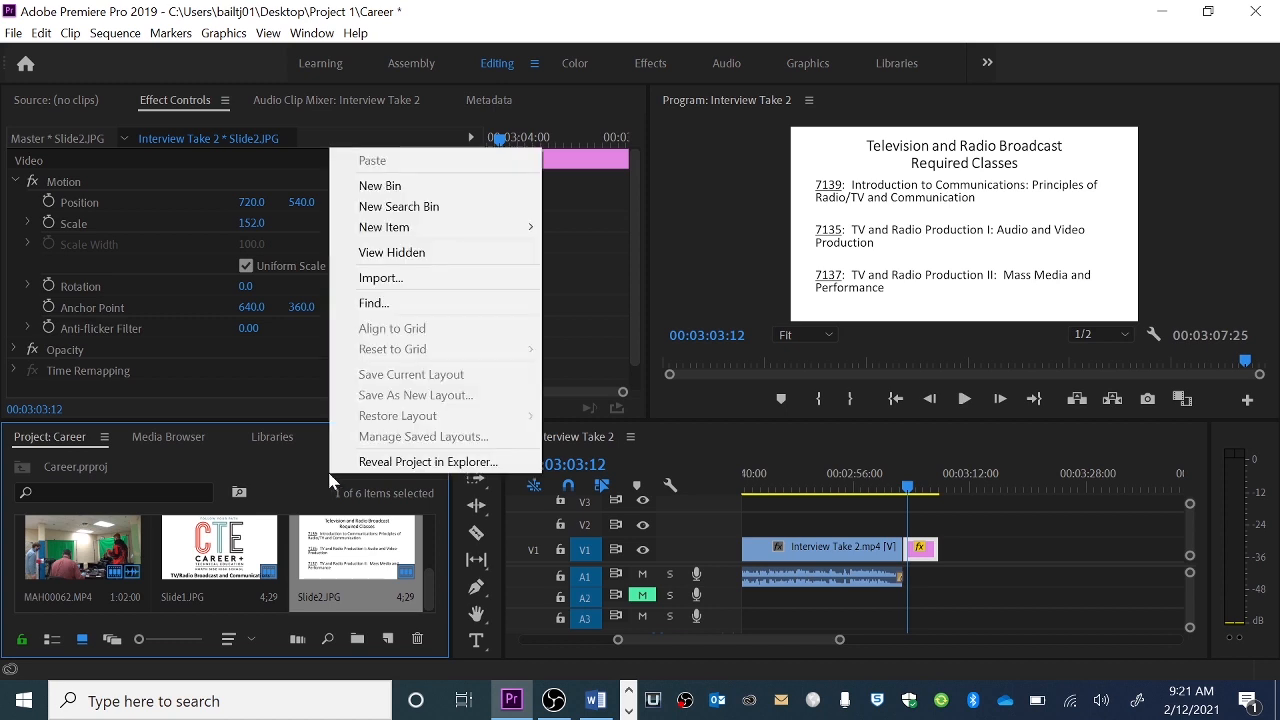
click(390, 279)
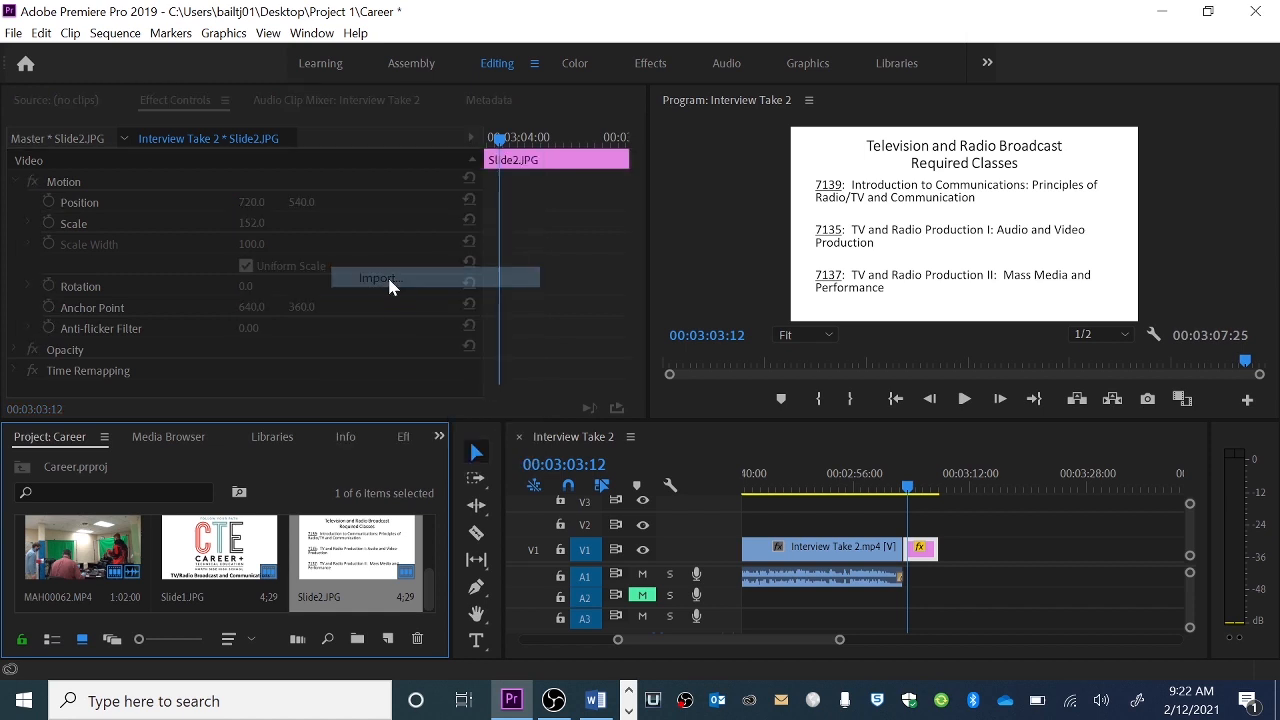
click(703, 200)
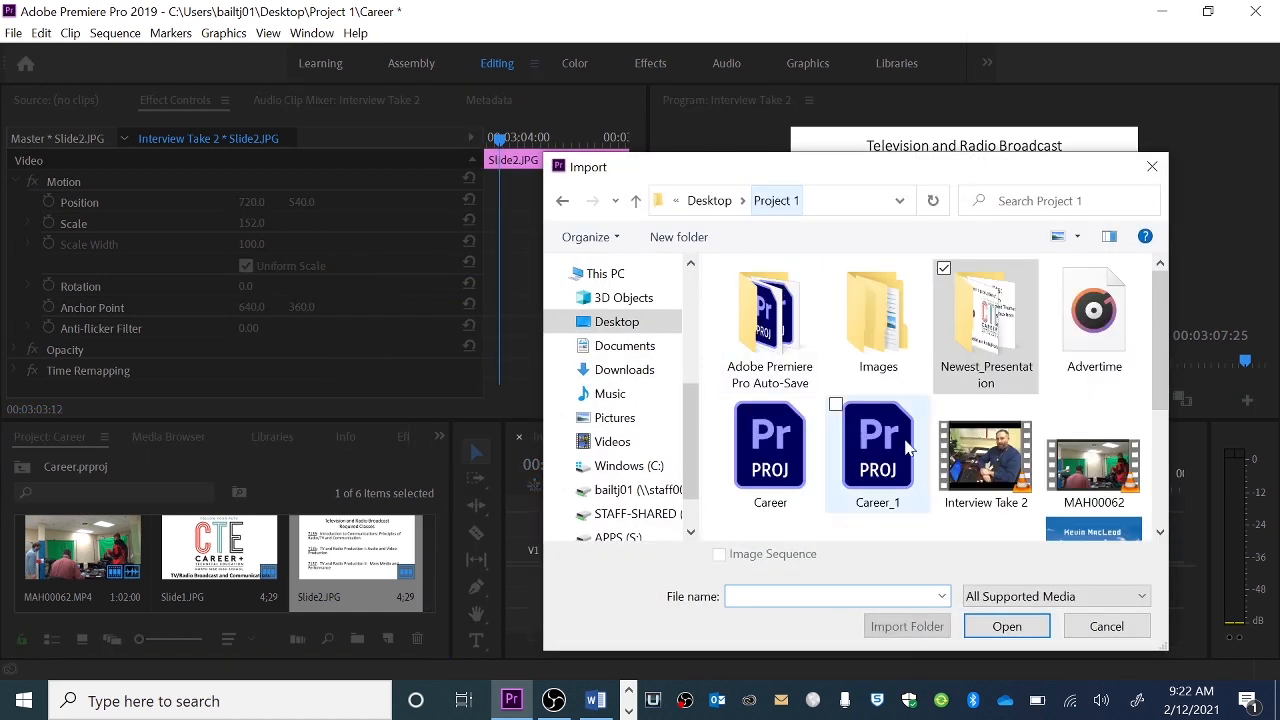
scroll(945, 453, down, 3)
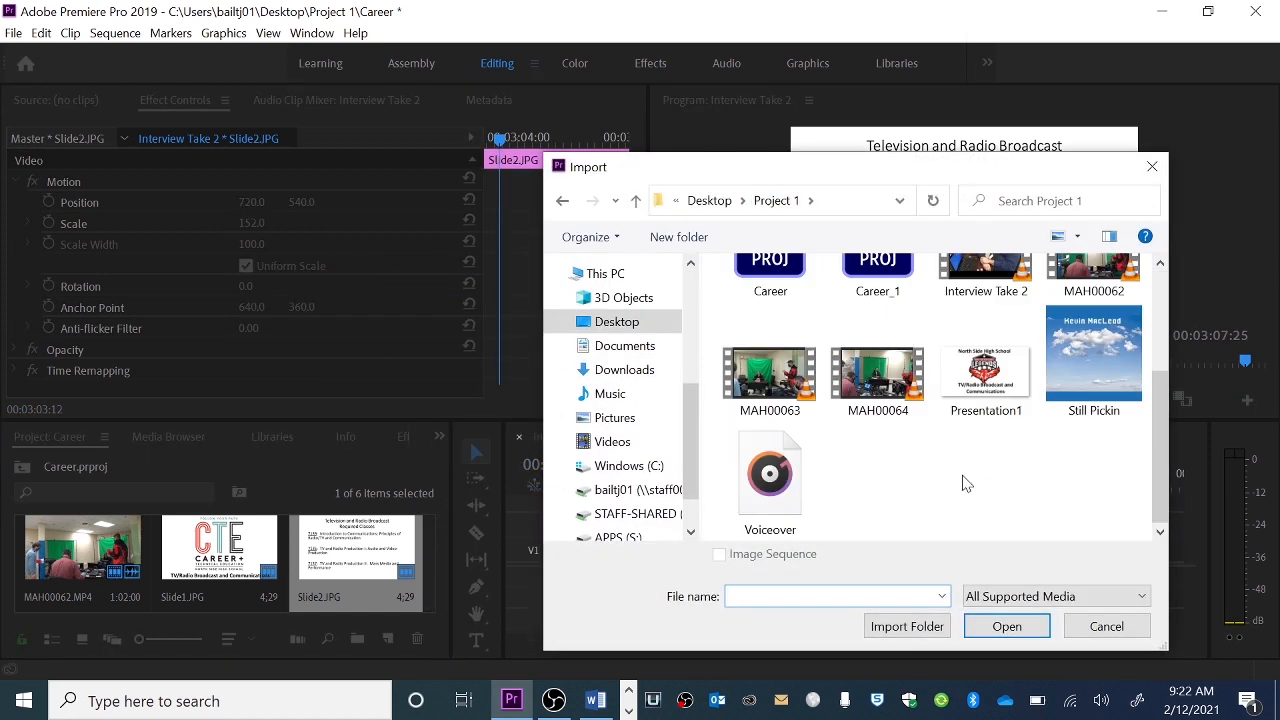
scroll(975, 480, up, 3)
scroll(975, 480, down, 3)
click(775, 482)
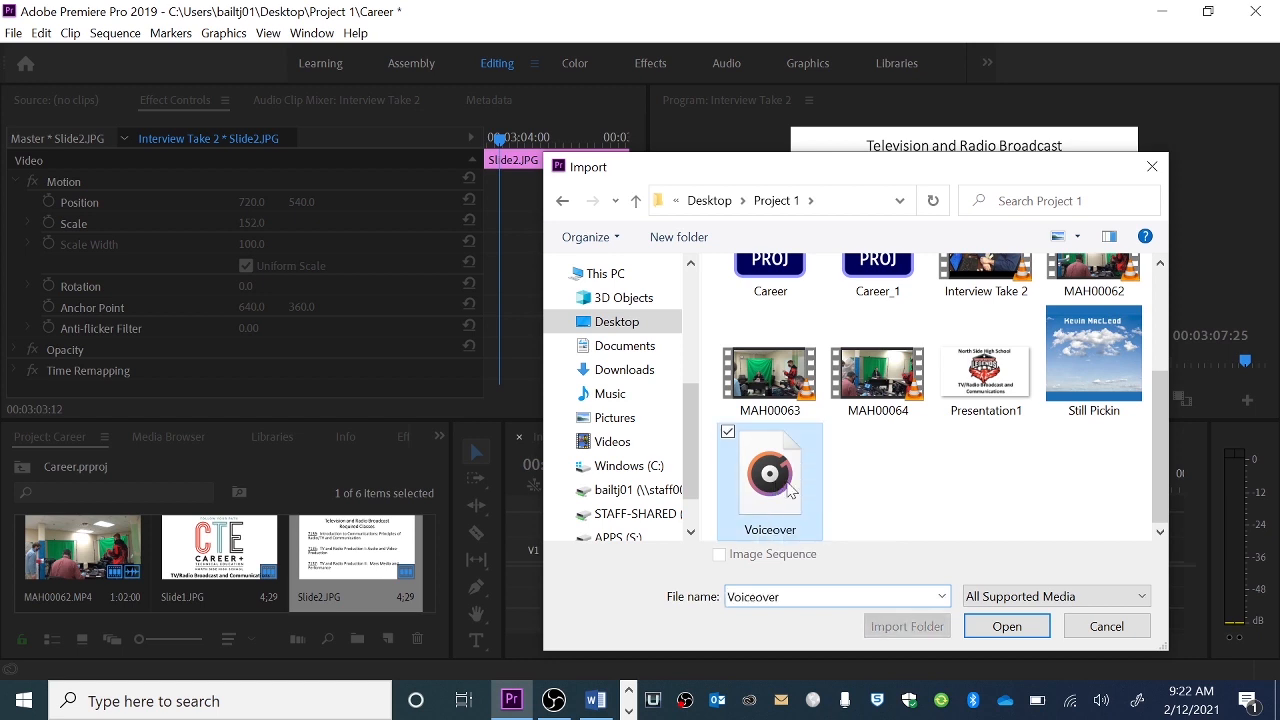
click(1006, 627)
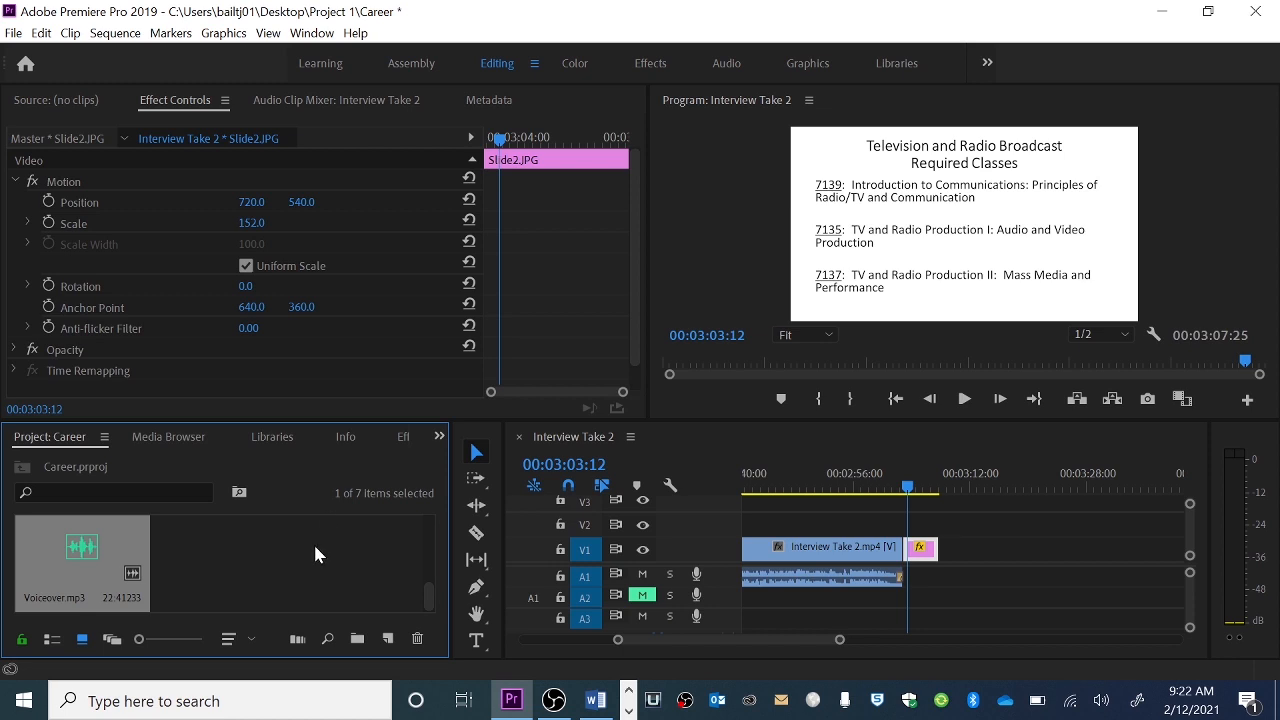
Place Voiceover.mp3 on track A3 starting at the beginning of Slide2, and play back that section.
click(226, 541)
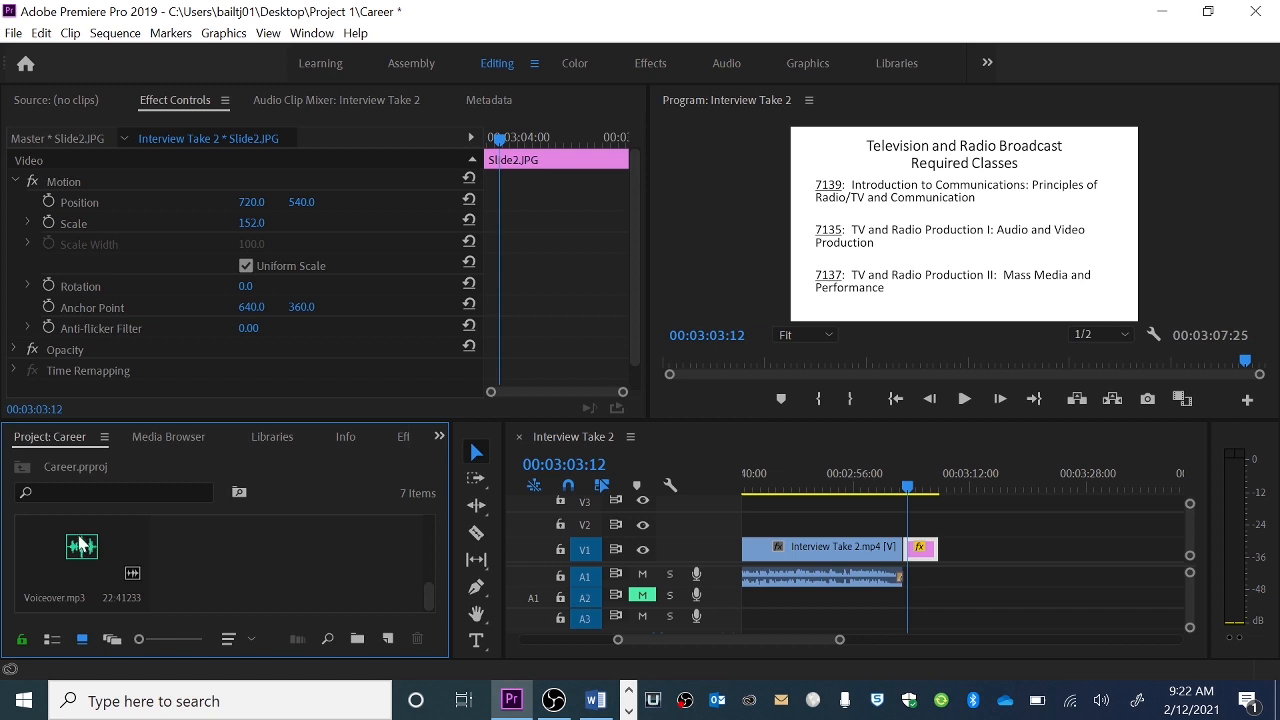
drag(90, 552, 908, 622)
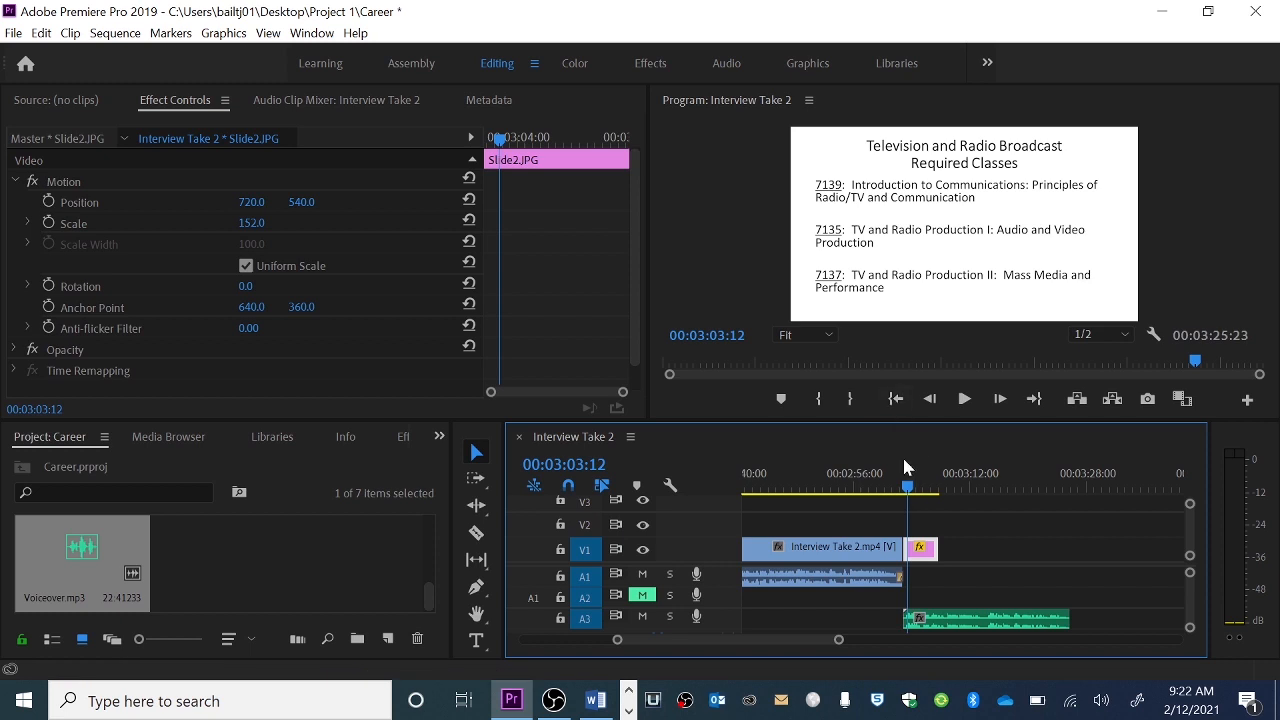
click(965, 400)
click(966, 400)
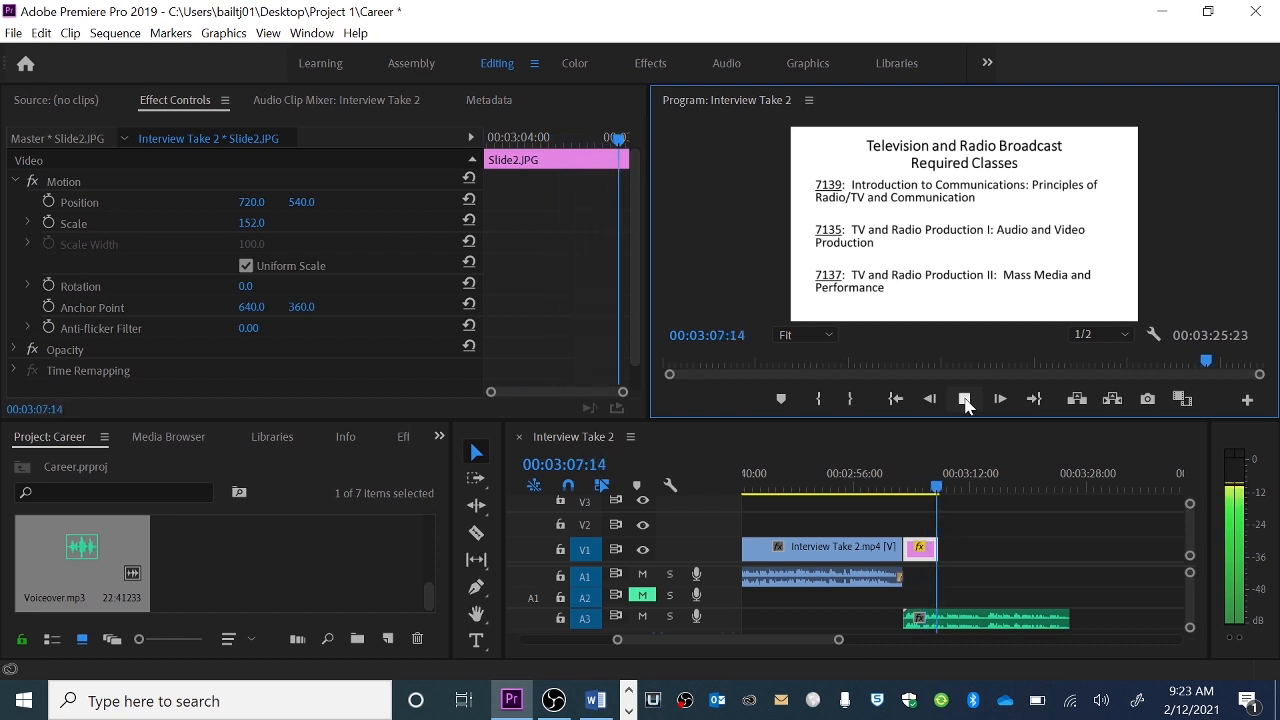
click(966, 401)
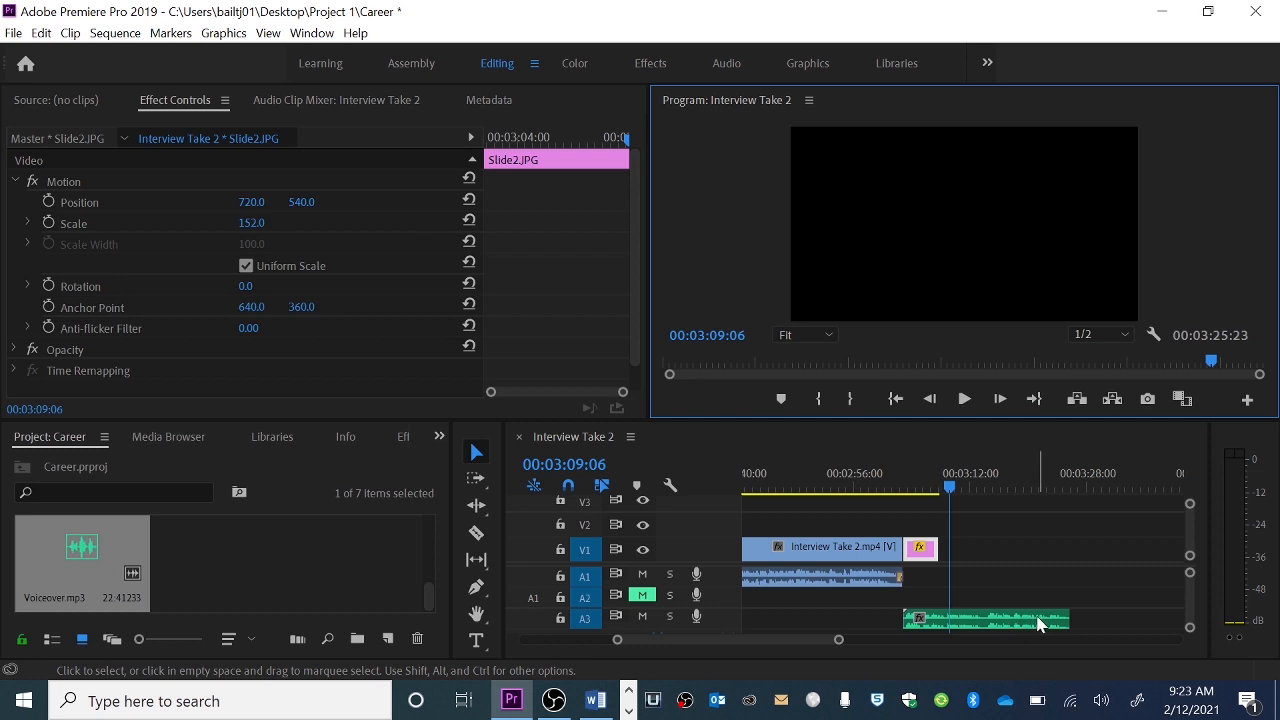
Extend Slide2 on track V1 to the end of the voiceover, and preview the section from the interview's end to near the slide's end.
click(935, 543)
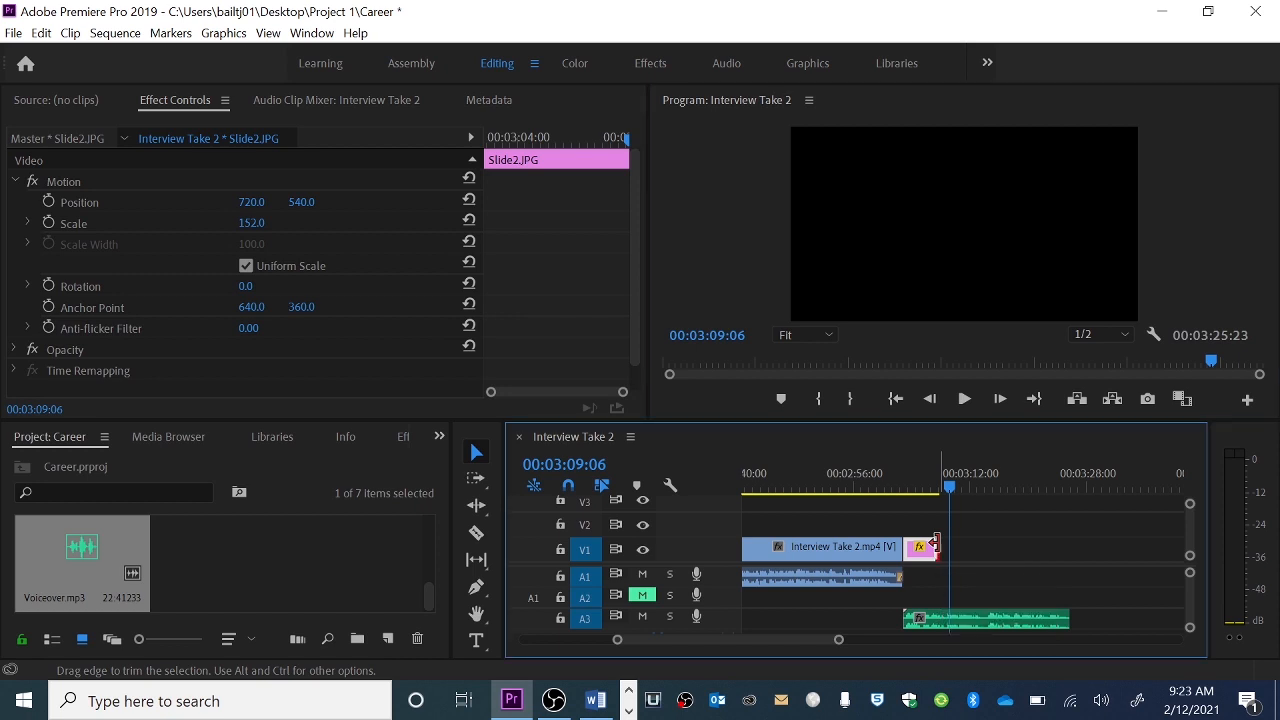
drag(936, 543, 1068, 543)
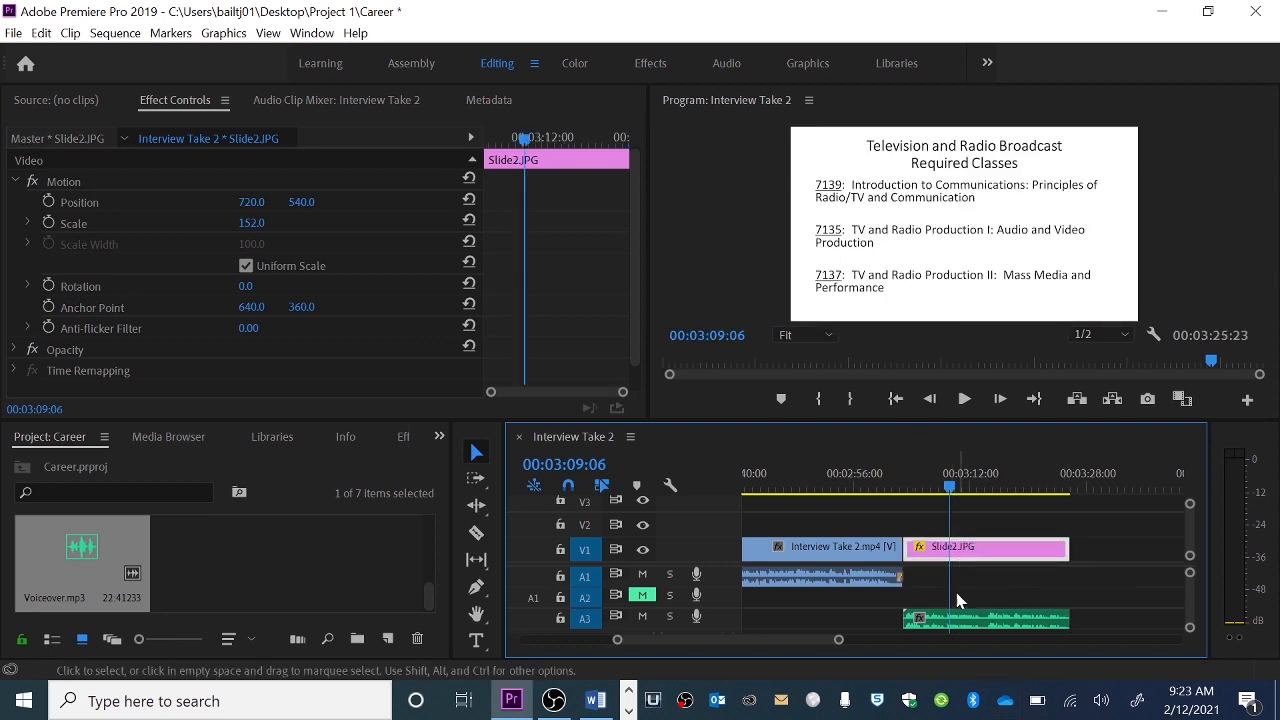
click(898, 484)
click(964, 398)
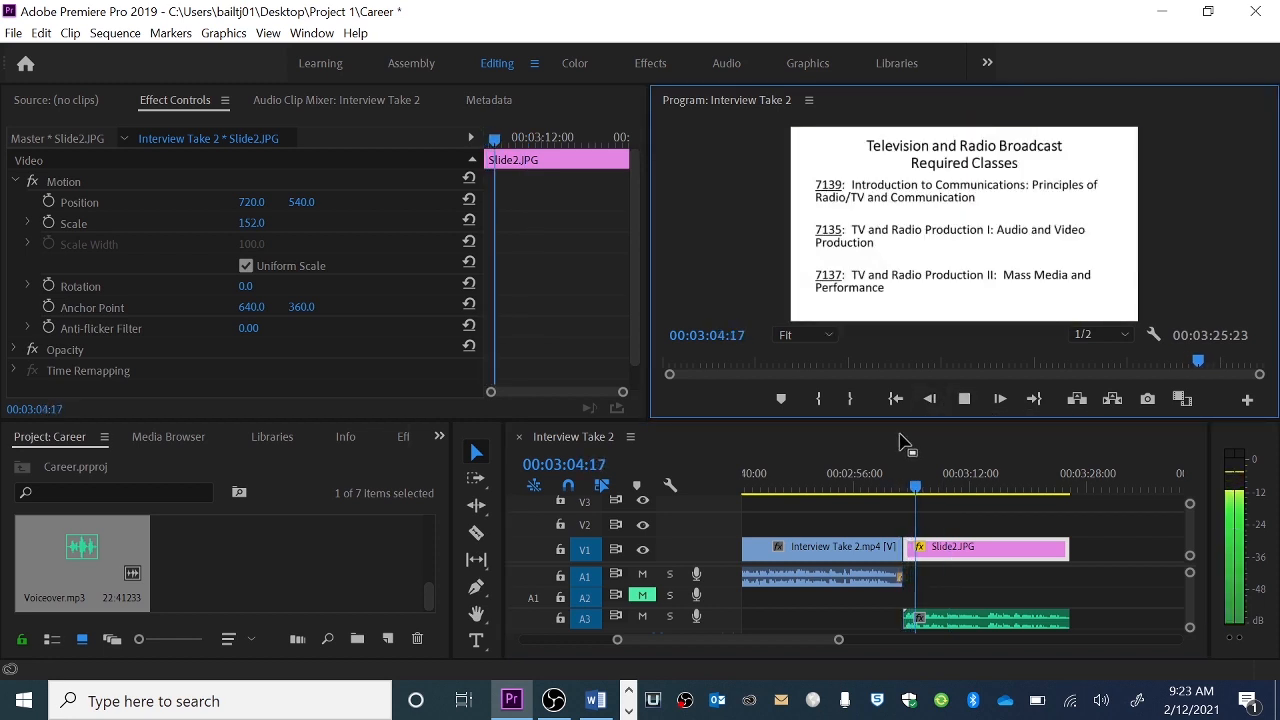
drag(1045, 488, 1064, 494)
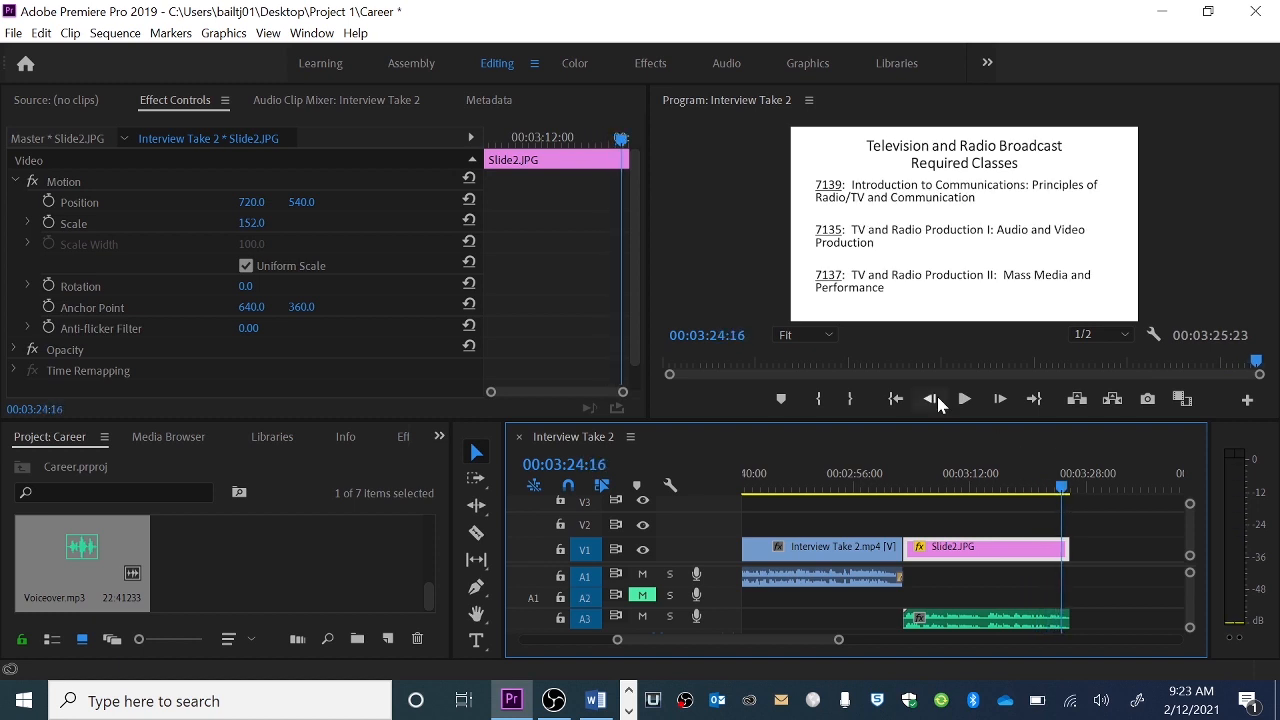